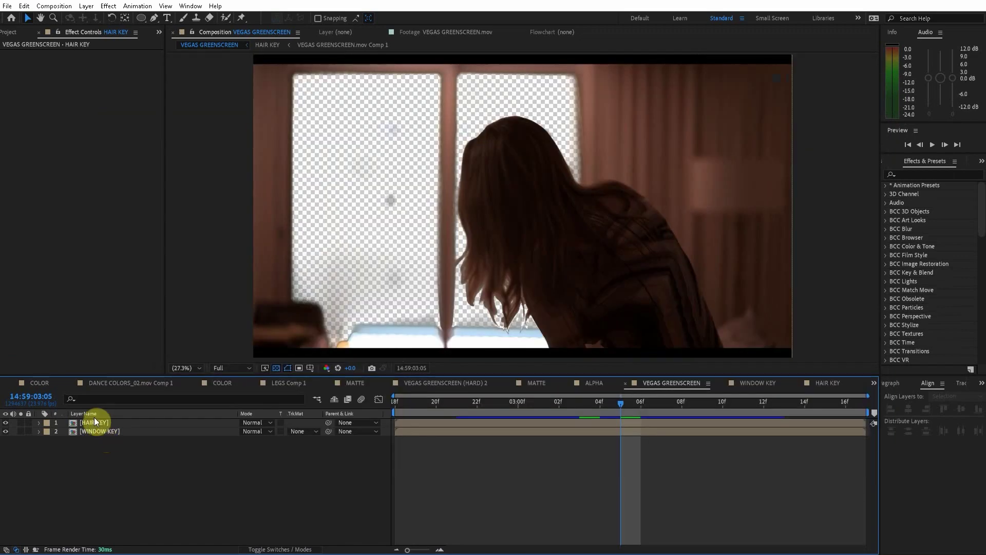
Solo the HAIR KEY and WINDOW KEY layers in turn to compare their hair detail and window-frame edges.
click(96, 425)
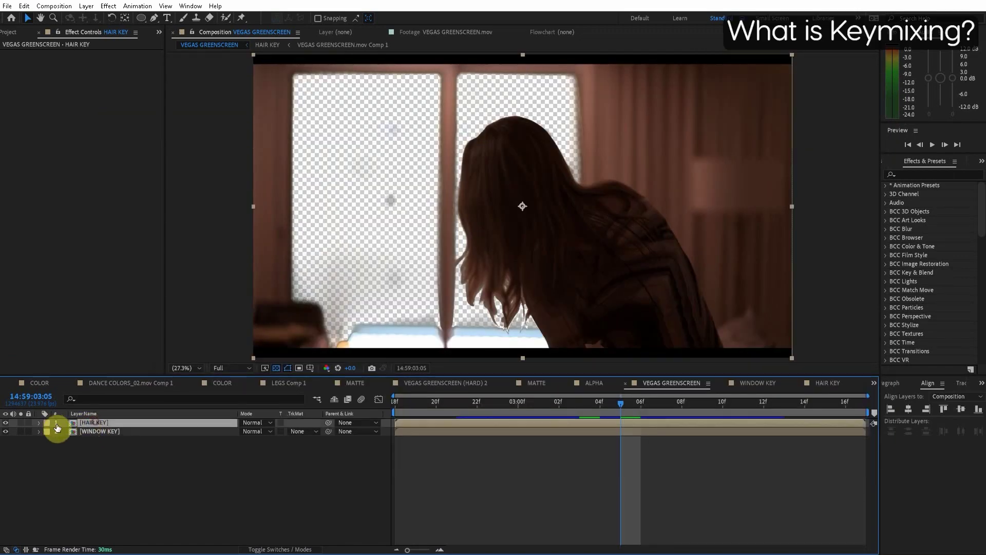
click(21, 422)
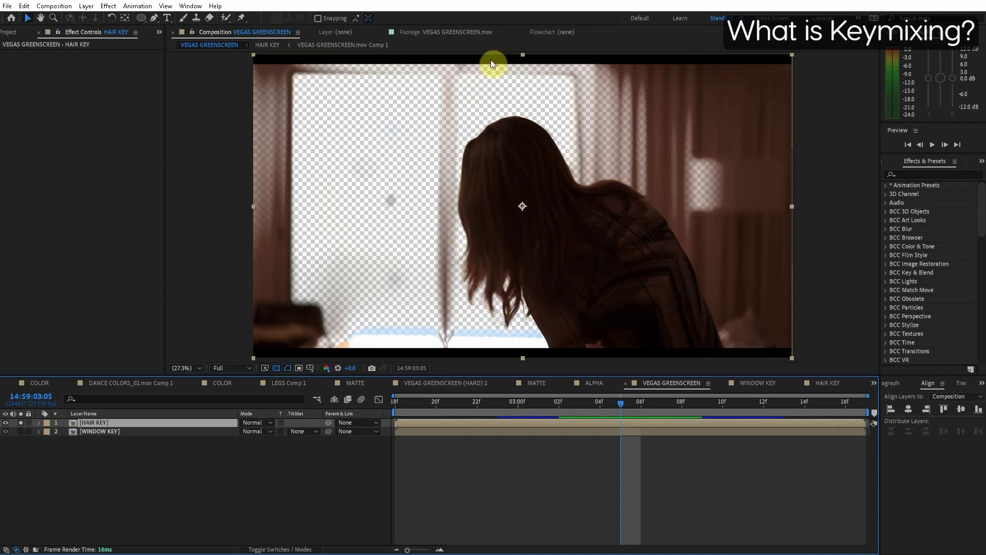
click(20, 431)
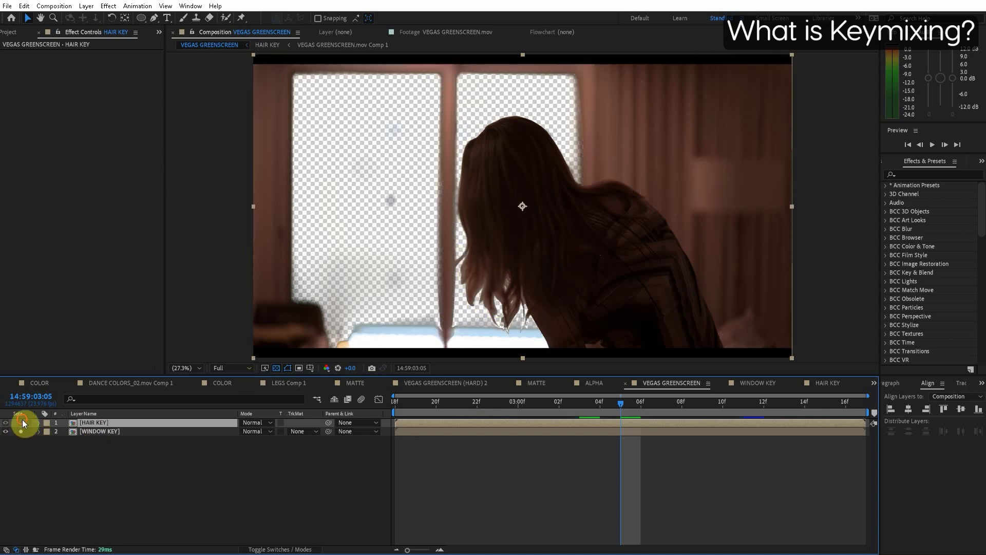
click(21, 423)
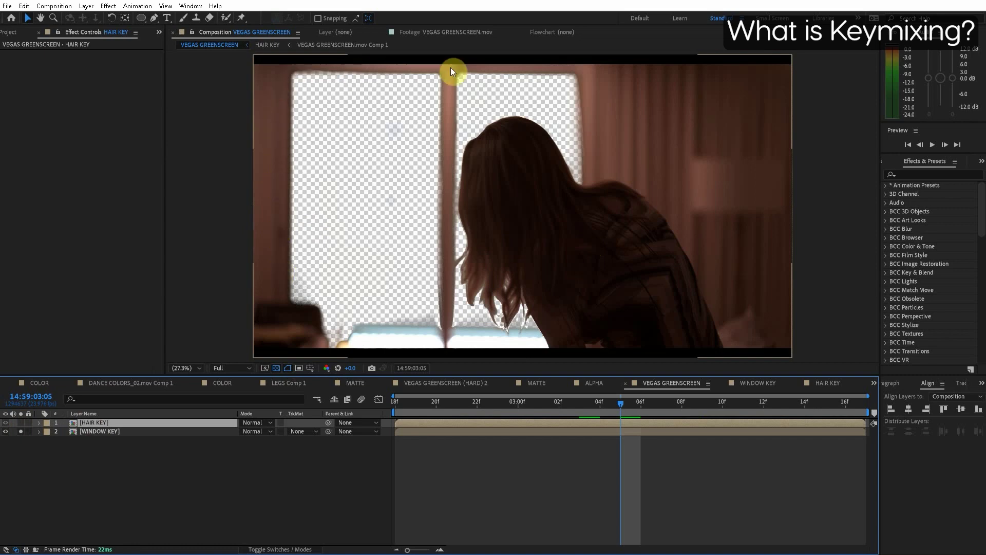
scroll(497, 272, up, 3)
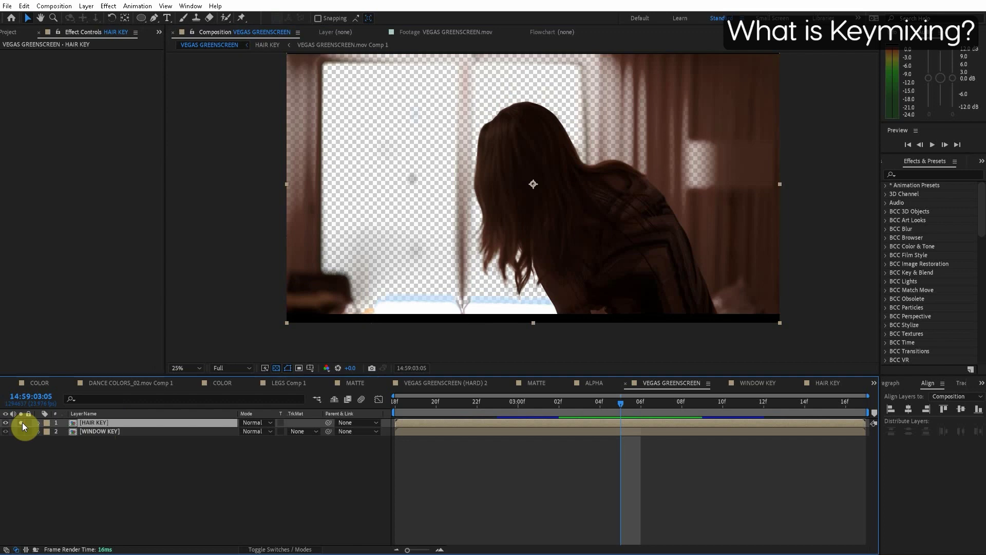
click(22, 423)
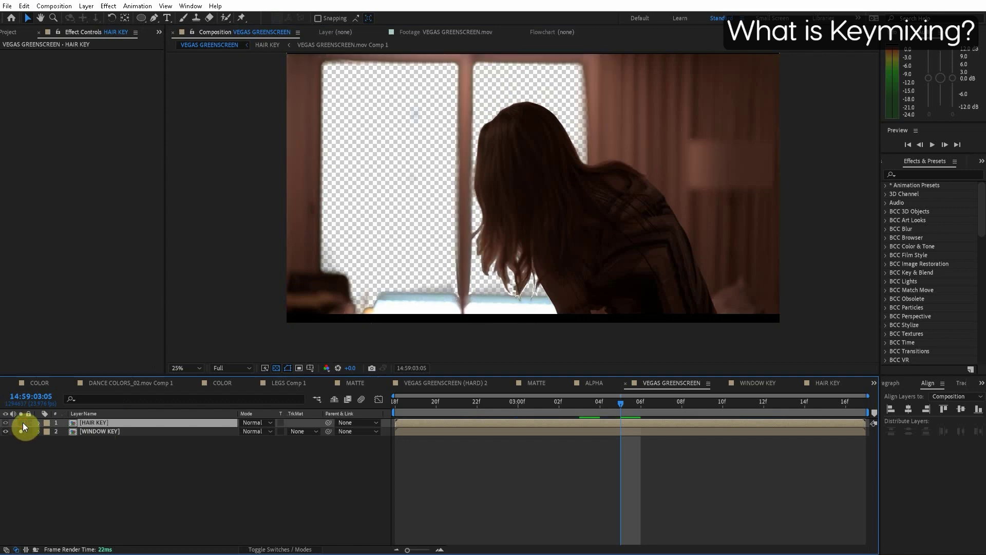
click(21, 423)
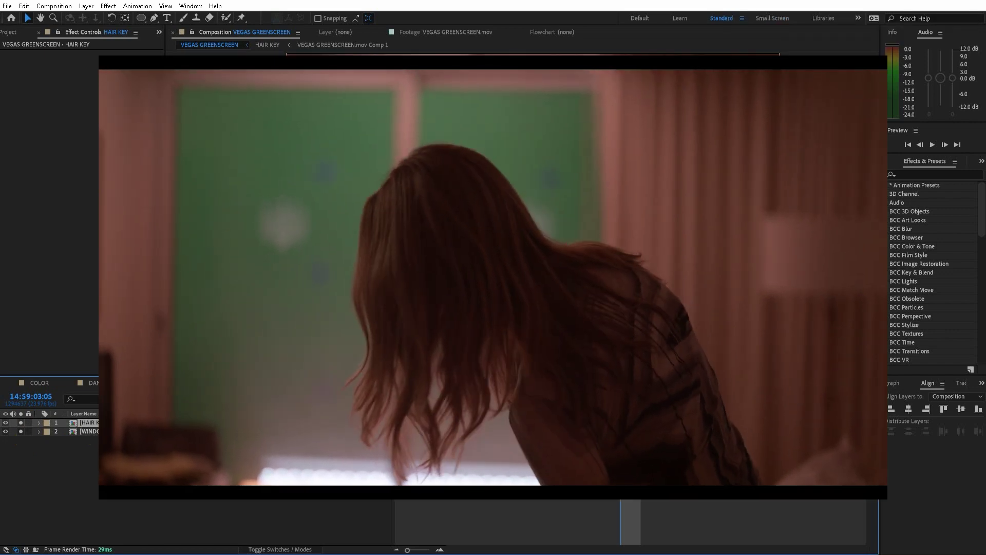
Create a new solid named Matte above the HAIR KEY layer.
click(100, 423)
click(99, 422)
key(ctrl+y)
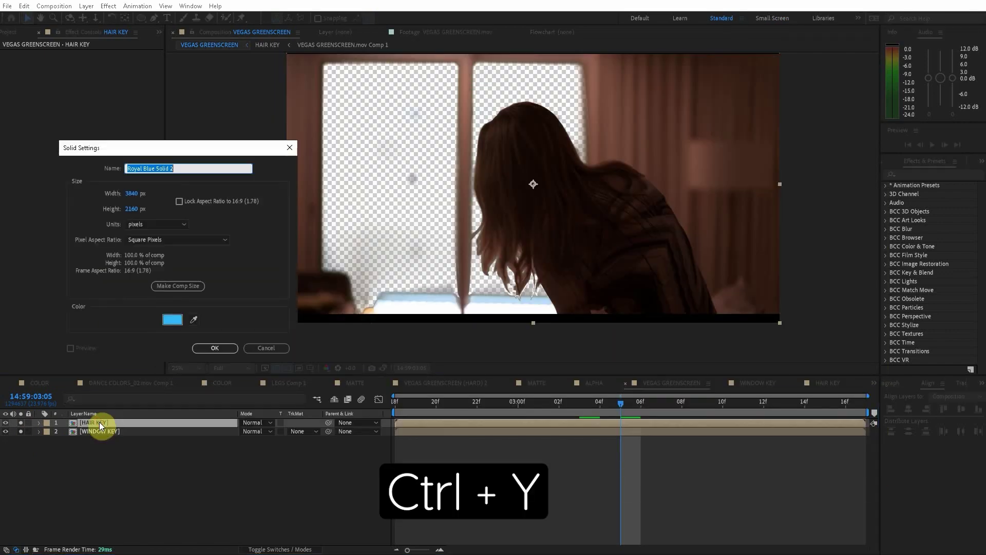
text(Matte)
key(Return)
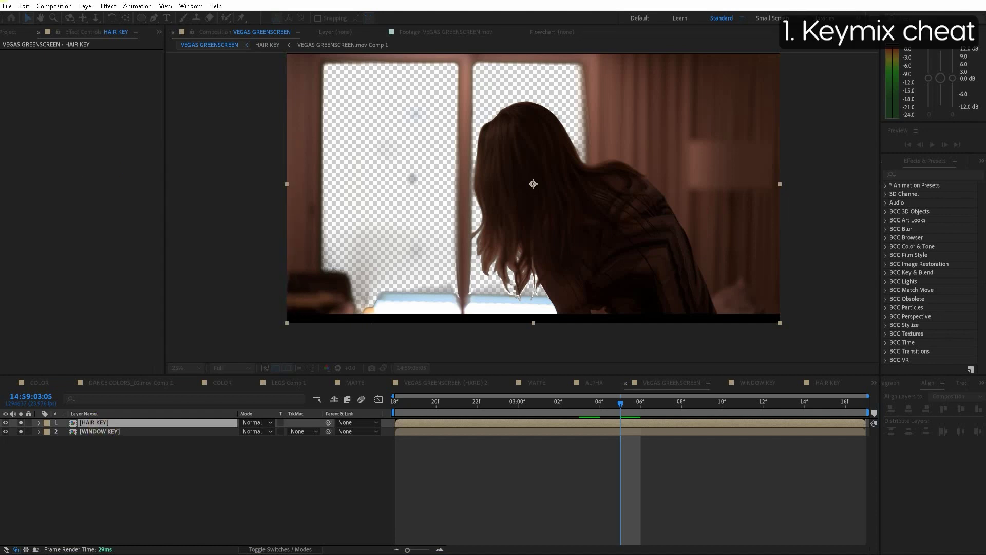
Draw an elliptical mask on the Matte solid and reshape it to surround the hair ends beside the window frame.
click(141, 18)
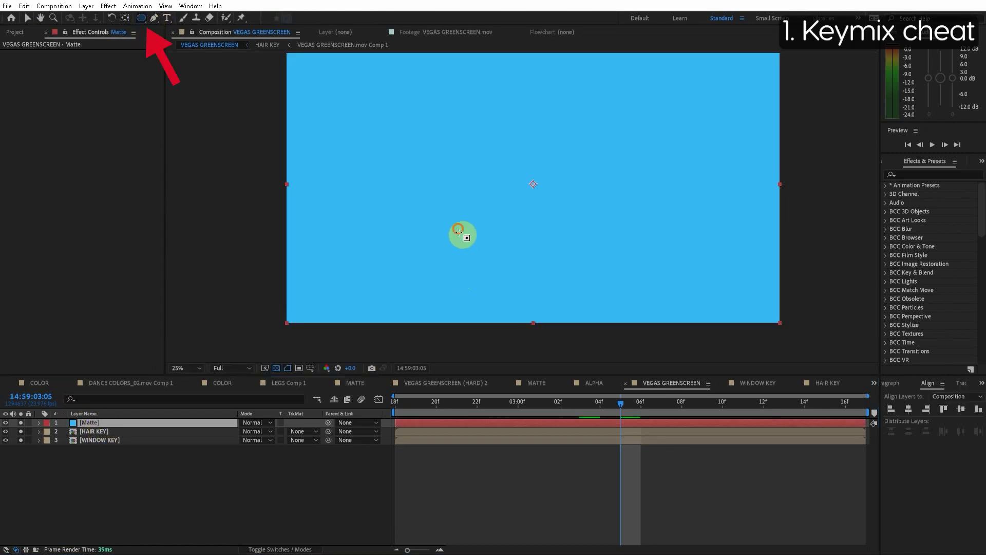
drag(461, 231, 596, 319)
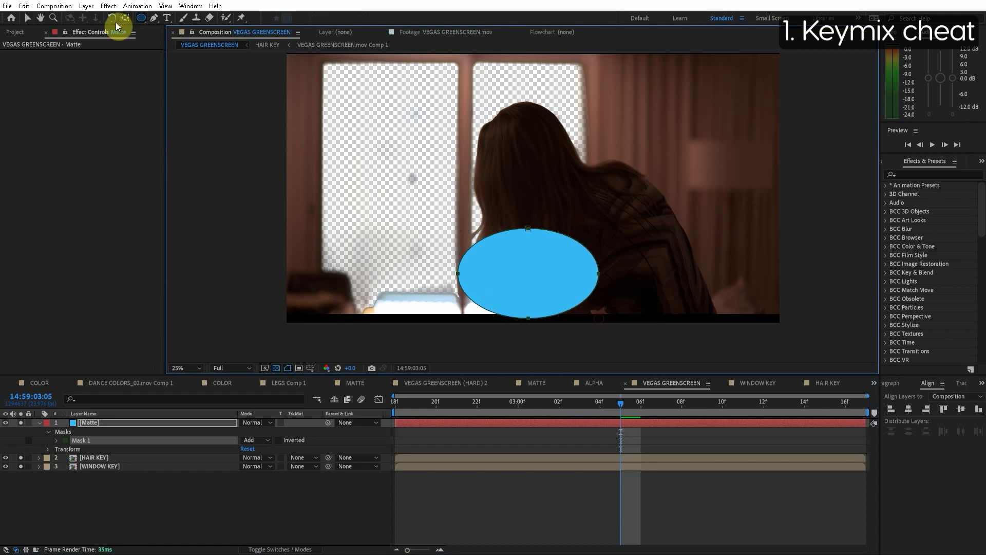
click(28, 17)
drag(523, 240, 478, 211)
Set the Matte solid's mask feather to 79 pixels and collapse its properties.
click(57, 441)
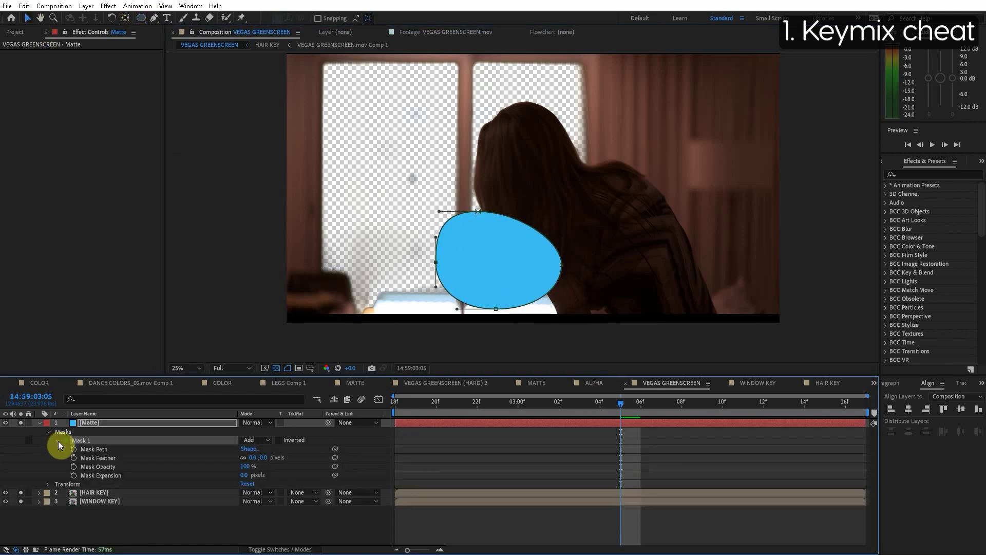
drag(252, 458, 301, 454)
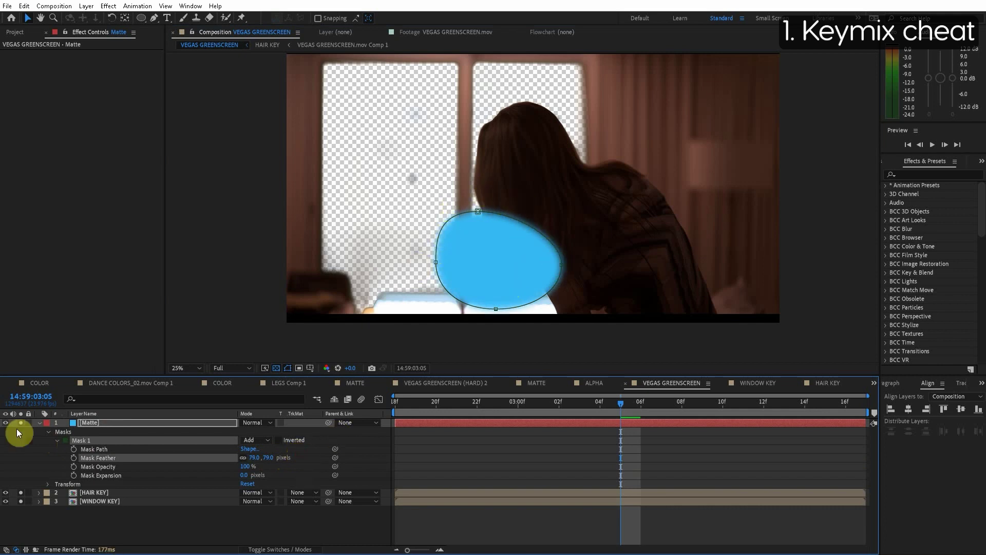
click(39, 423)
Set the HAIR KEY track matte to Alpha Matte using Matte, and unsolo WINDOW KEY to isolate the matted hair.
click(98, 433)
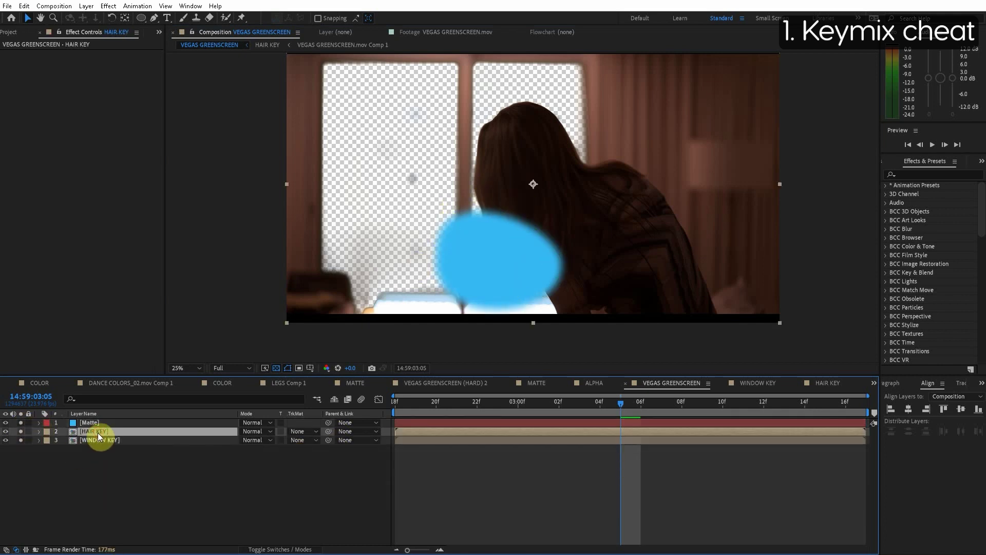
click(302, 434)
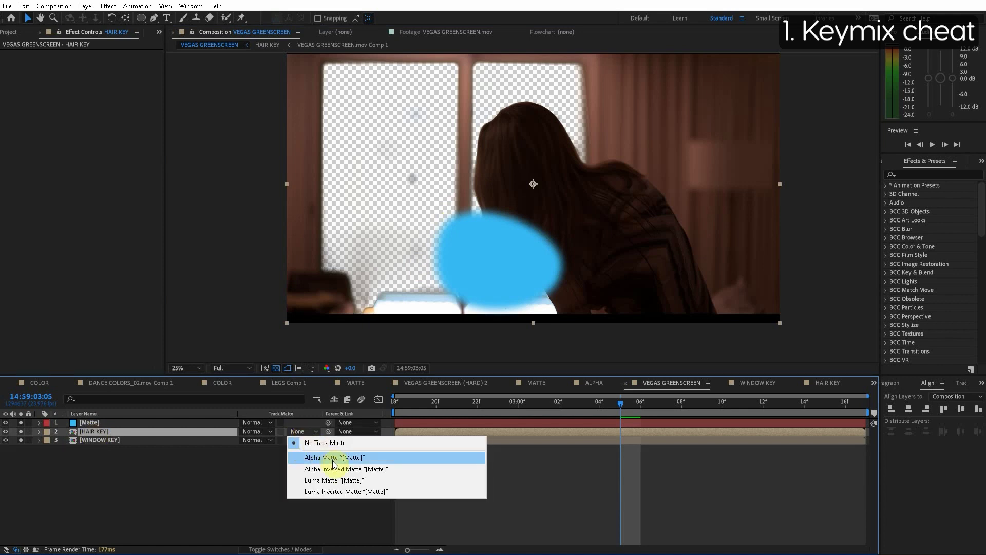
click(326, 456)
click(20, 440)
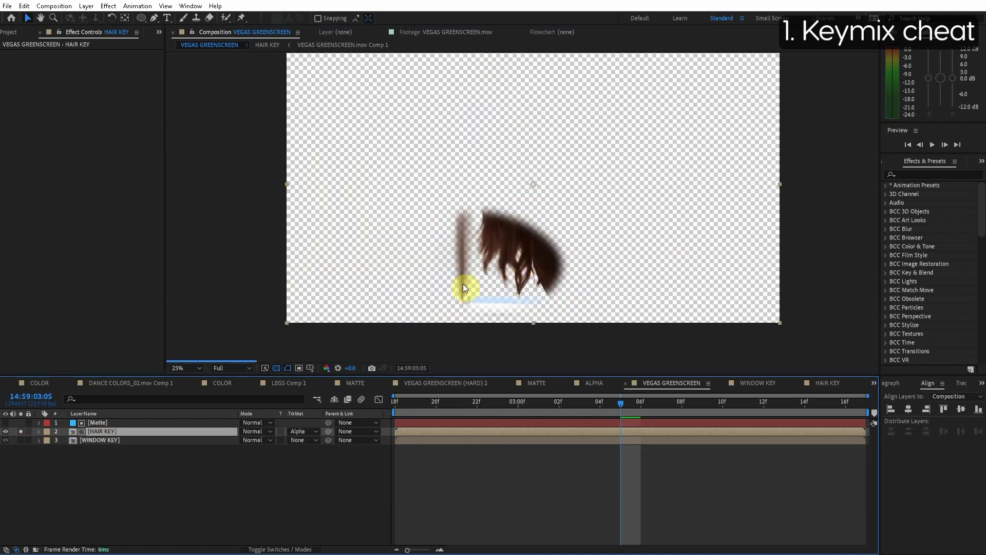
Duplicate the Matte layer and place the copy directly above WINDOW KEY.
click(98, 453)
click(101, 424)
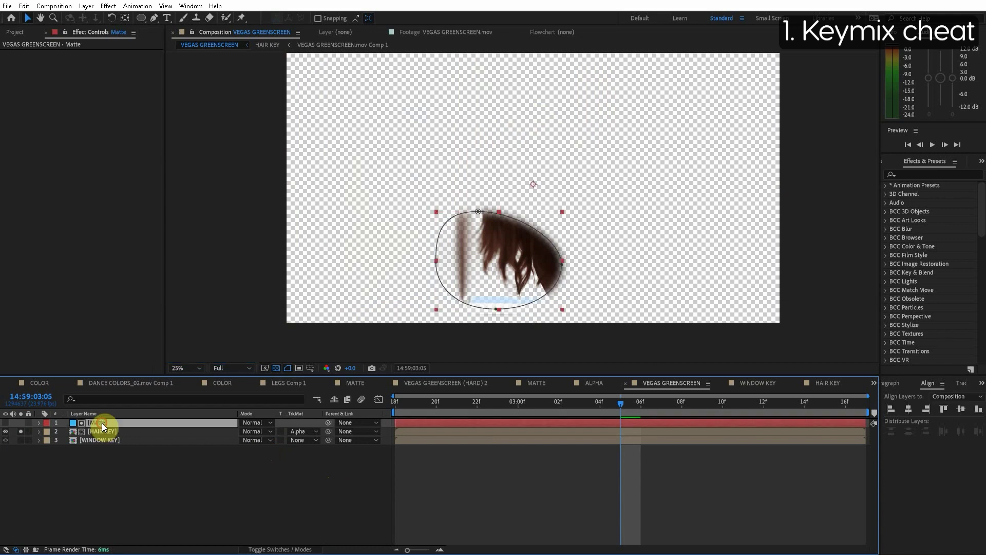
key(ctrl+d)
drag(107, 424, 107, 442)
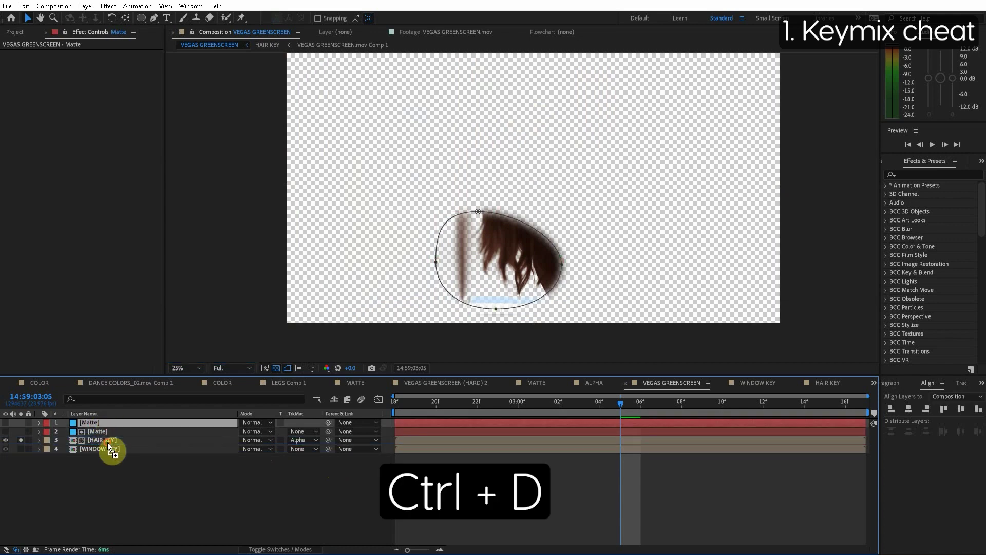
Set the WINDOW KEY track matte to Alpha Inverted Matte, solo it again, and toggle HAIR KEY's solo to check the join.
click(124, 451)
click(303, 448)
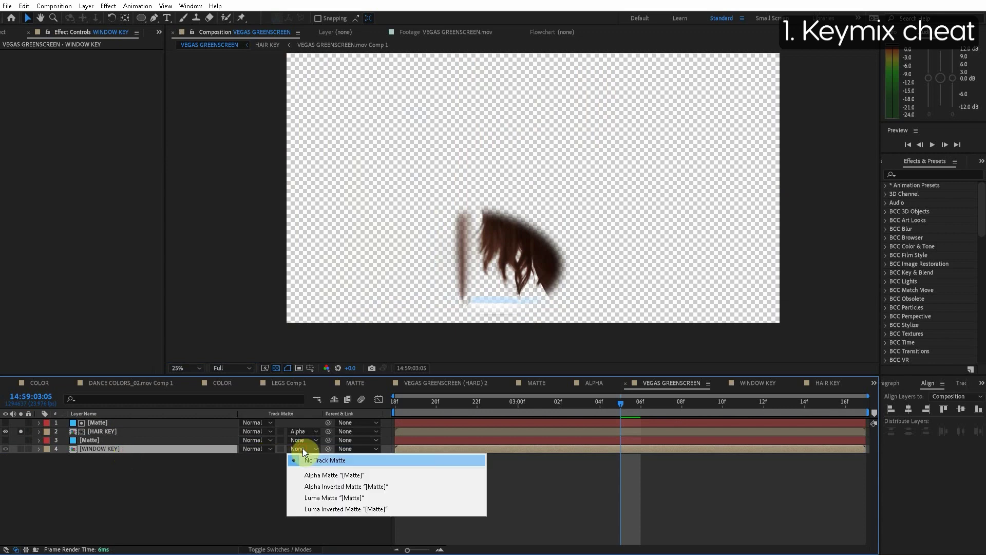
click(331, 488)
click(20, 449)
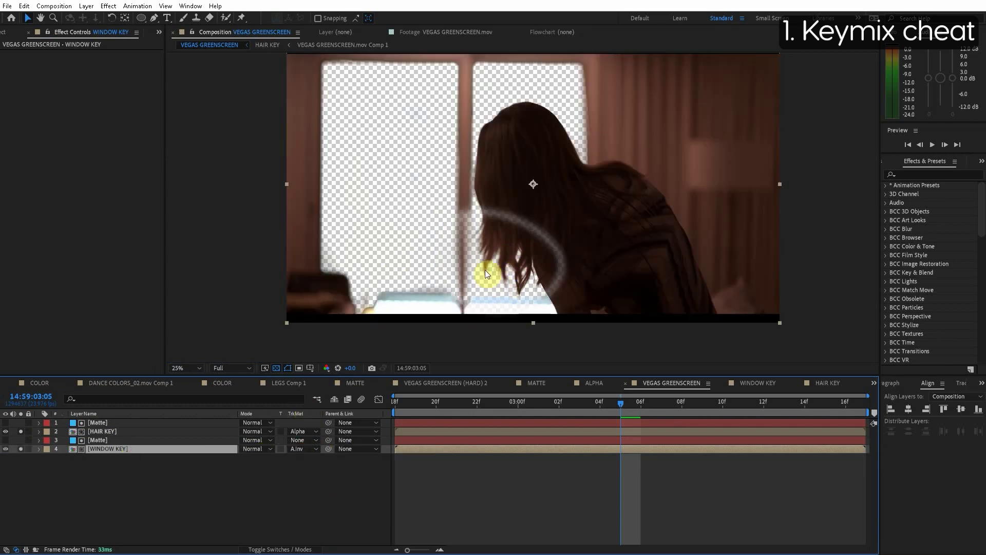
click(22, 431)
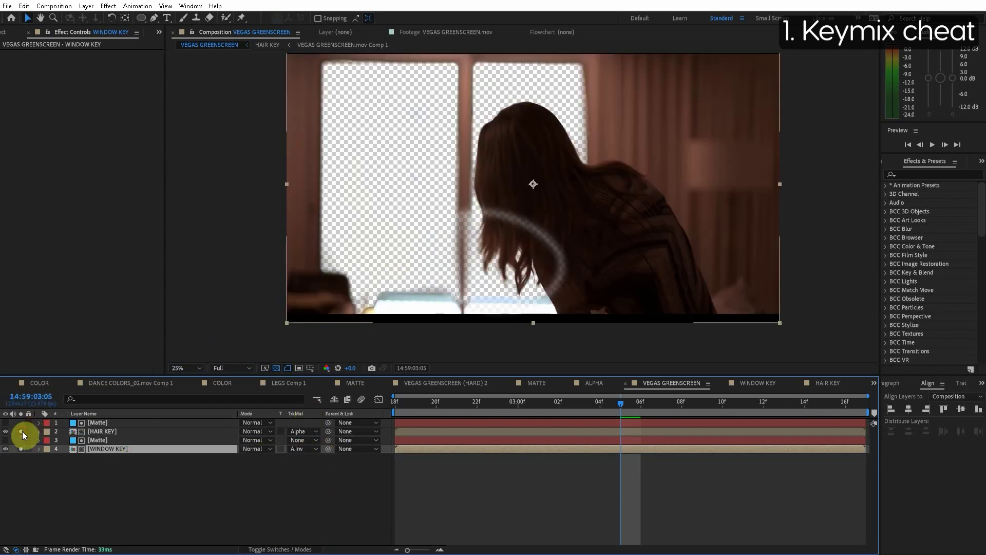
click(21, 431)
click(22, 431)
Adjust the mask expansion of the Matte above WINDOW KEY and set the top Matte's mask expansion to 87 pixels to close the seam.
click(98, 440)
scroll(489, 236, up, 1)
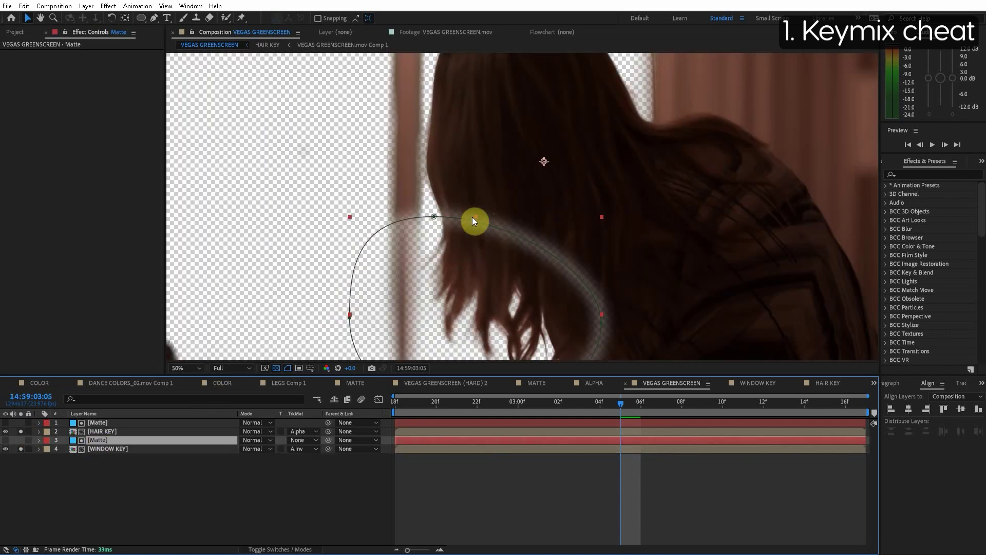
drag(580, 282, 564, 220)
key(m)
key(m)
click(57, 450)
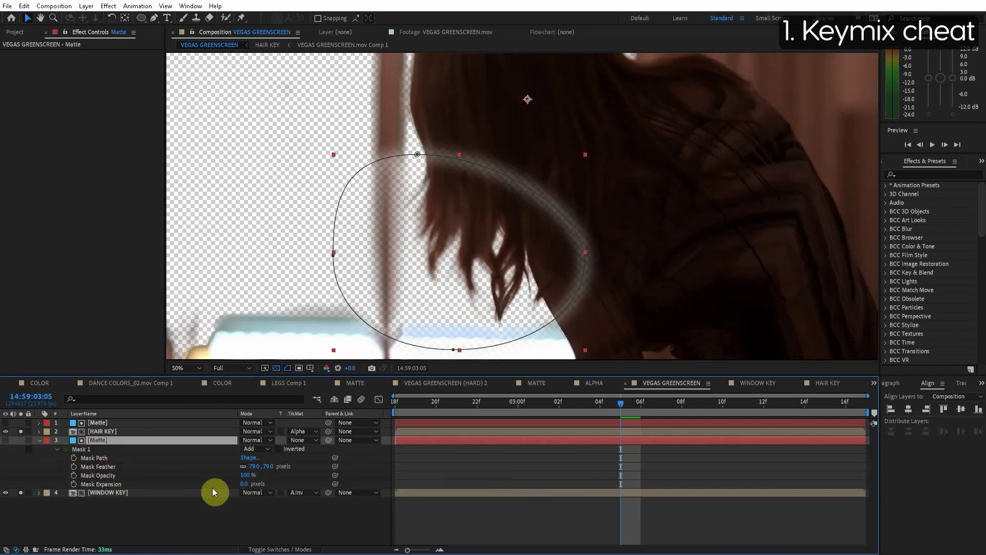
drag(247, 484, 214, 484)
click(39, 423)
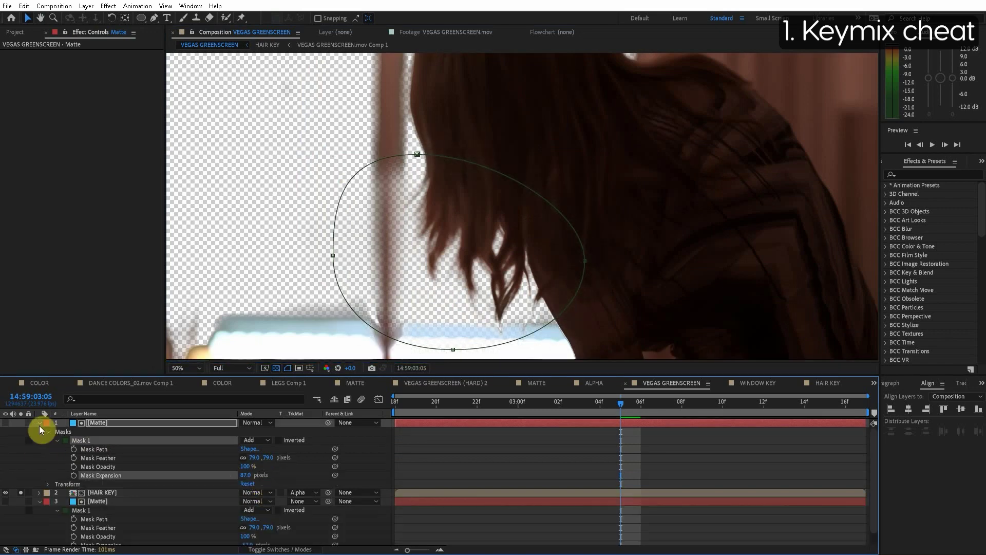
click(39, 425)
click(41, 439)
Set the opacity of both HAIR KEY and WINDOW KEY to 90%.
click(95, 432)
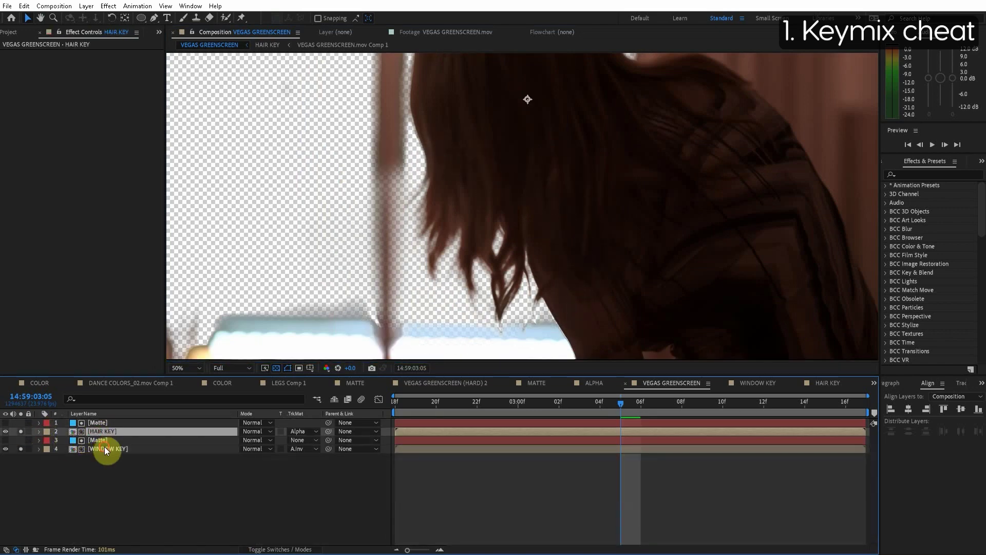
ctrl+click(104, 448)
key(t)
drag(246, 441, 233, 443)
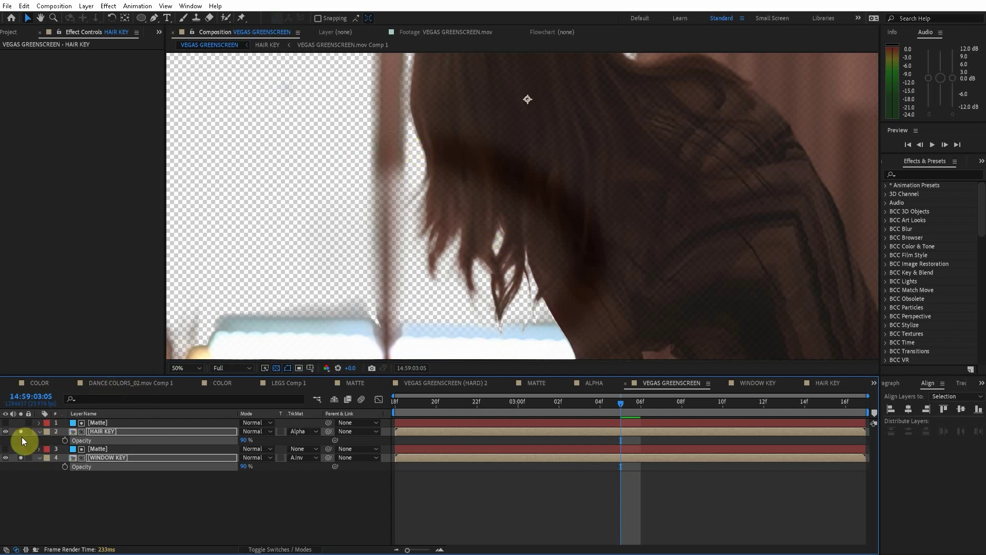
click(105, 496)
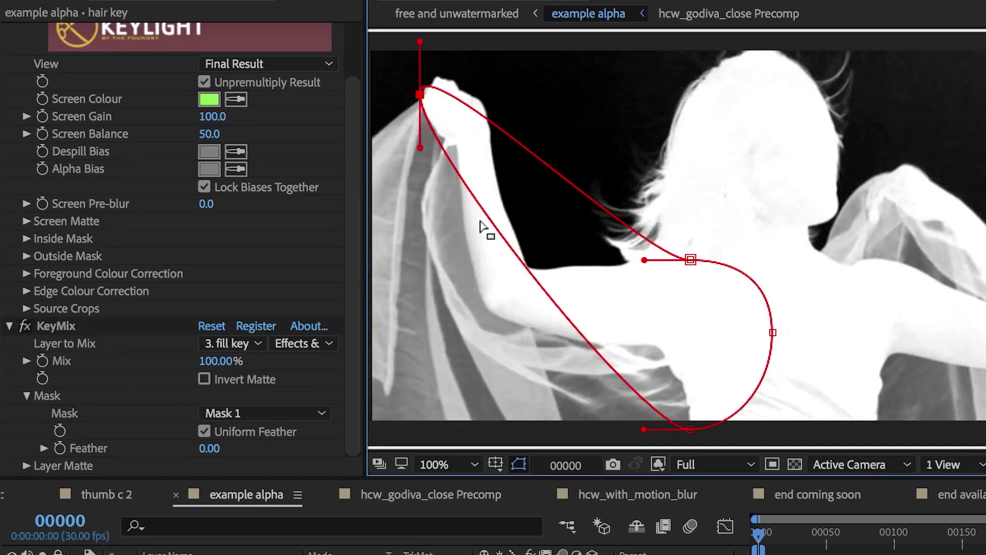
Reshape the KeyMix mask around the arm and veil in the godiva matte shot.
drag(523, 261, 473, 317)
drag(596, 203, 577, 247)
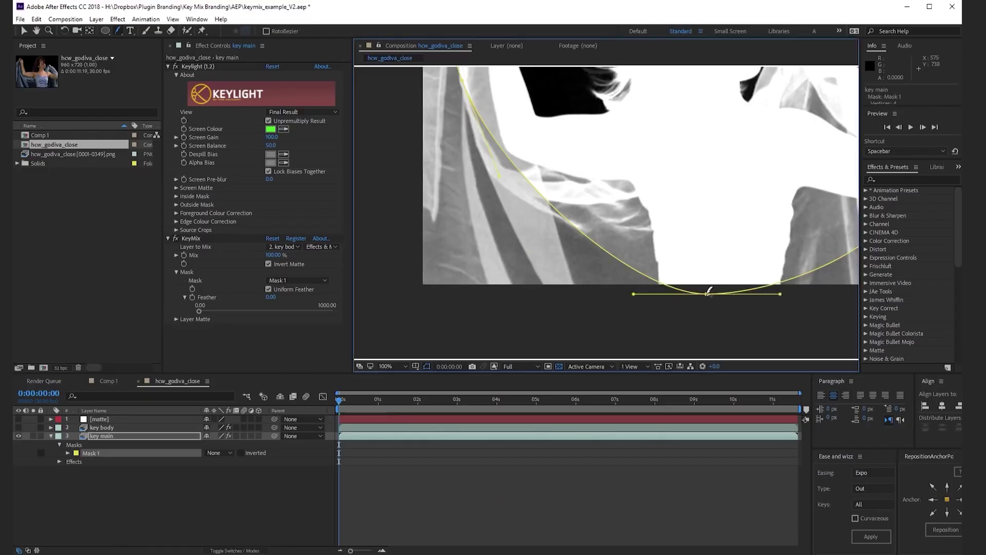
drag(709, 293, 683, 346)
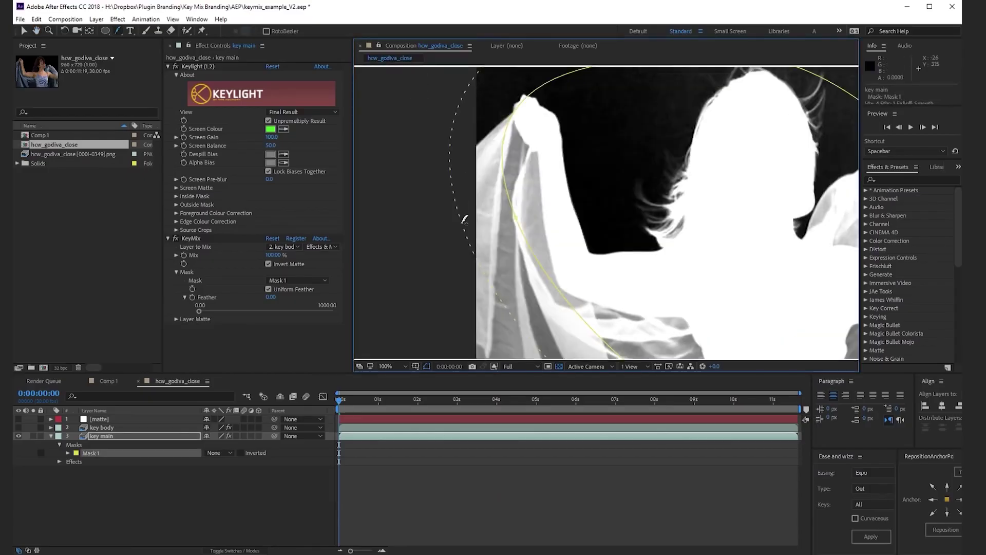
drag(470, 223, 506, 222)
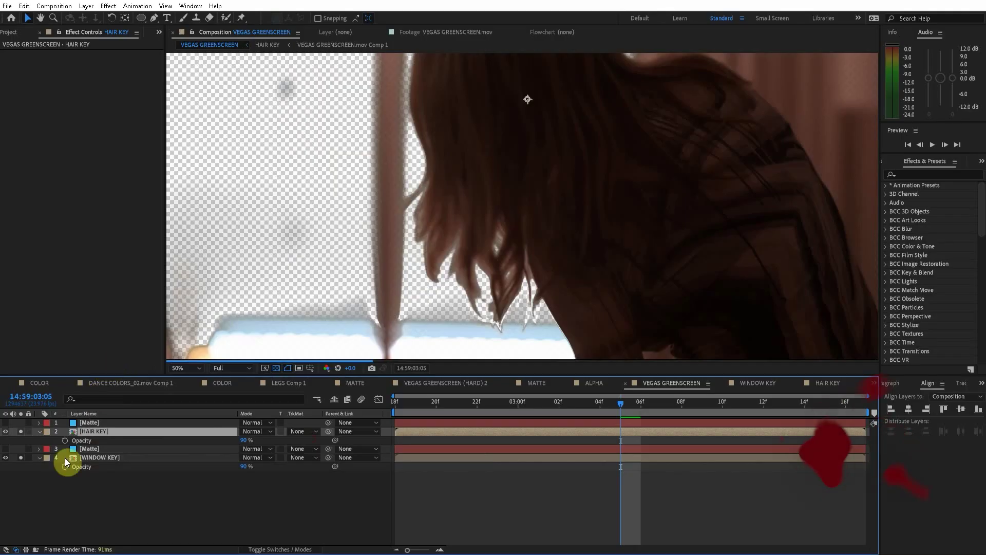
In the VEGAS GREENSCREEN comp, delete the Matte copy above WINDOW KEY and collapse the opacity properties of both key layers.
click(85, 448)
key(Delete)
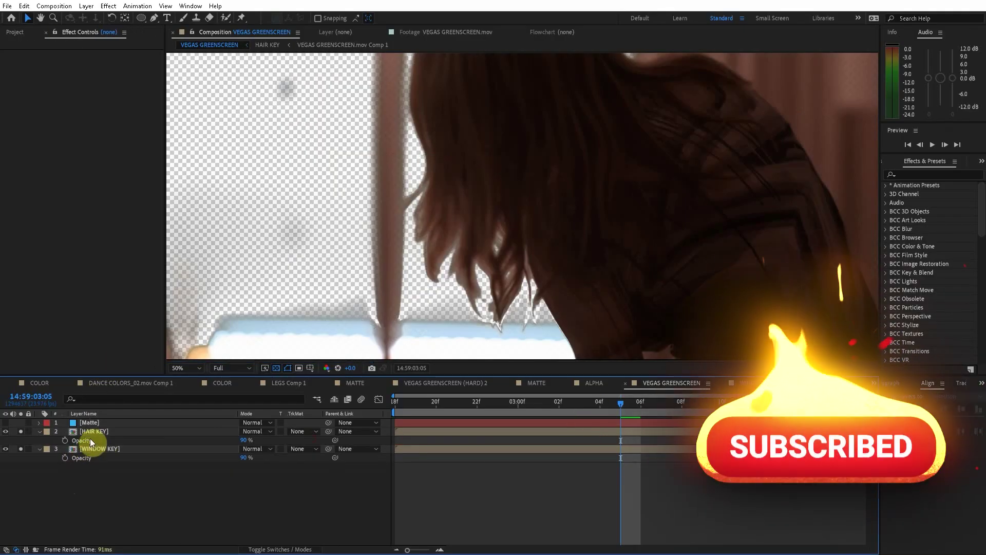
click(37, 433)
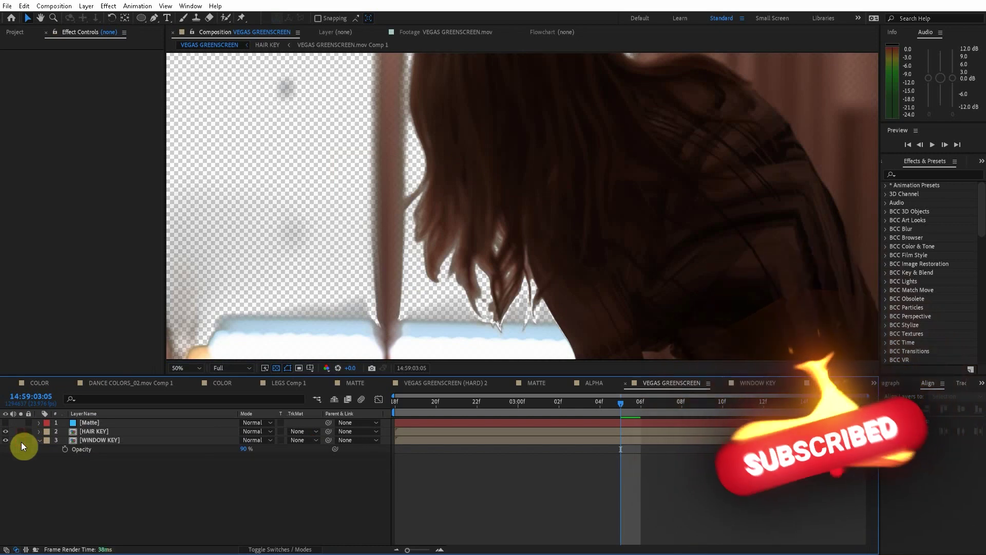
click(89, 422)
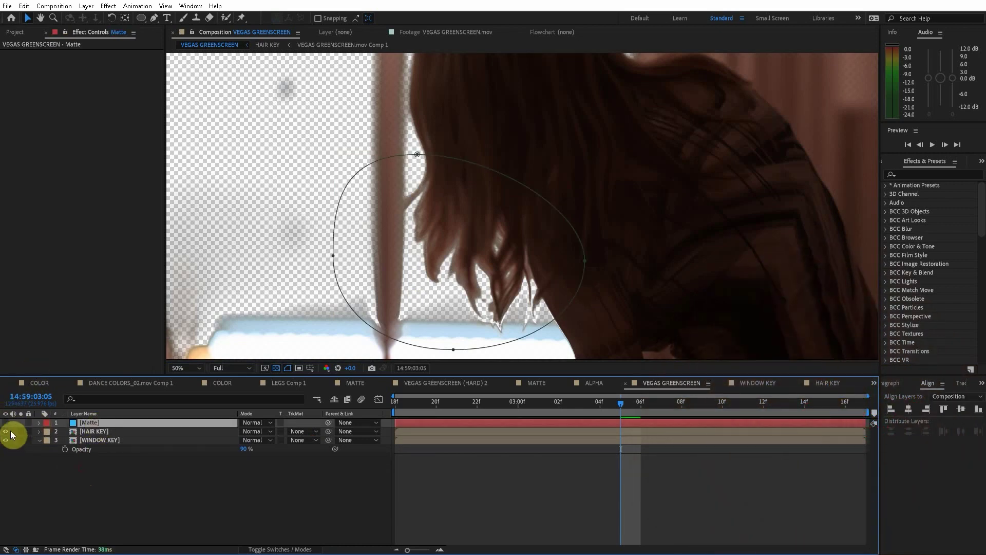
double_click(95, 440)
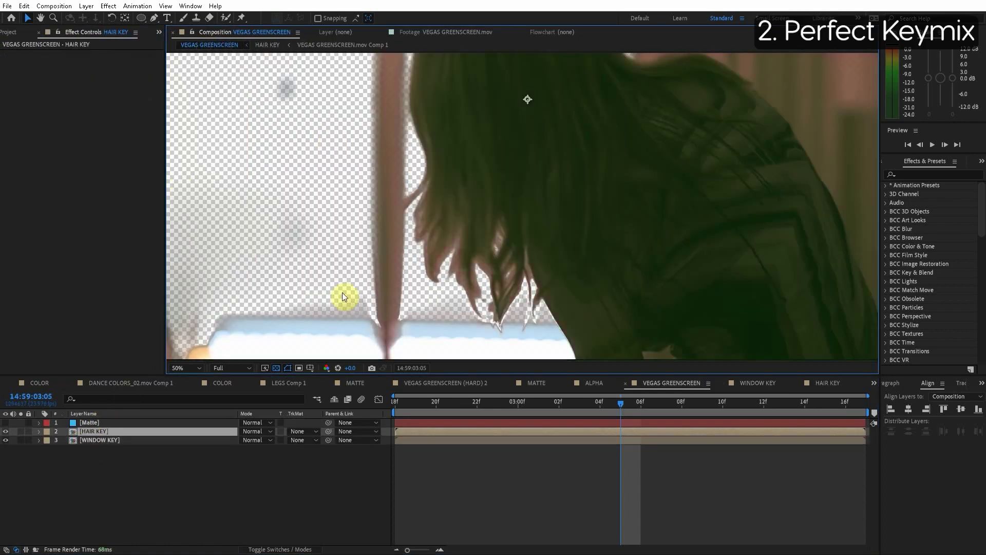
Solo HAIR KEY and WINDOW KEY one after the other to compare how each keys the hair ends.
click(21, 431)
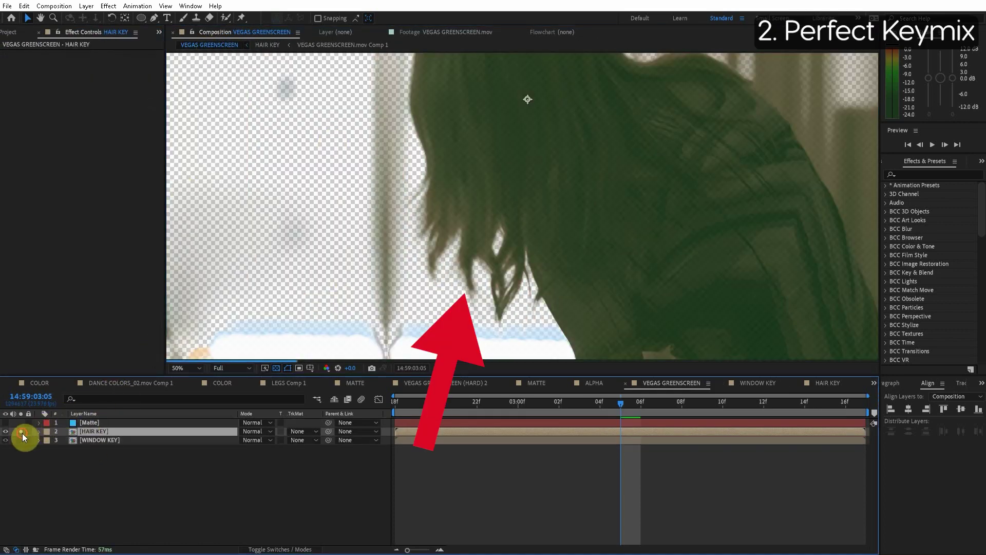
click(20, 431)
click(21, 439)
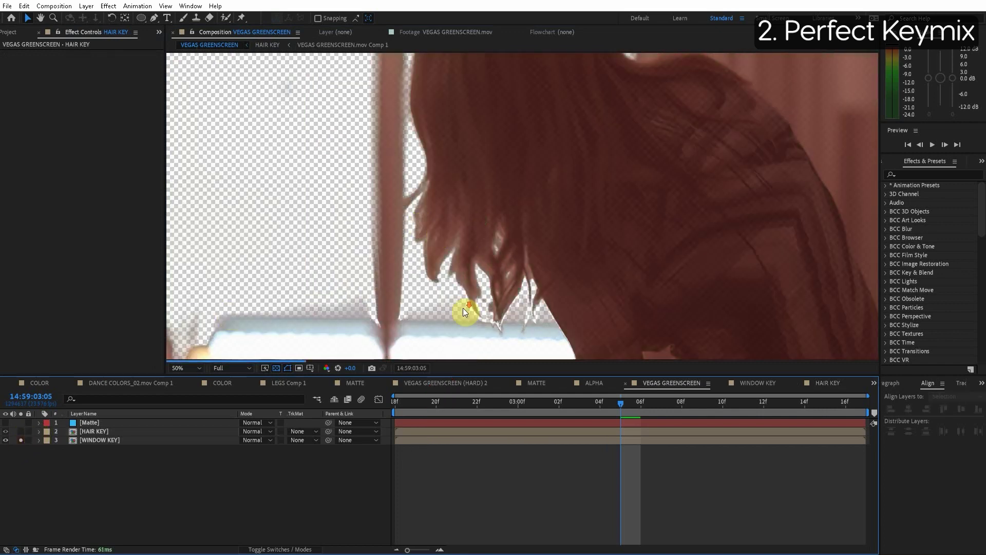
Duplicate the HAIR KEY and WINDOW KEY layers together in the VEGAS GREENSCREEN comp.
scroll(486, 198, down, 4)
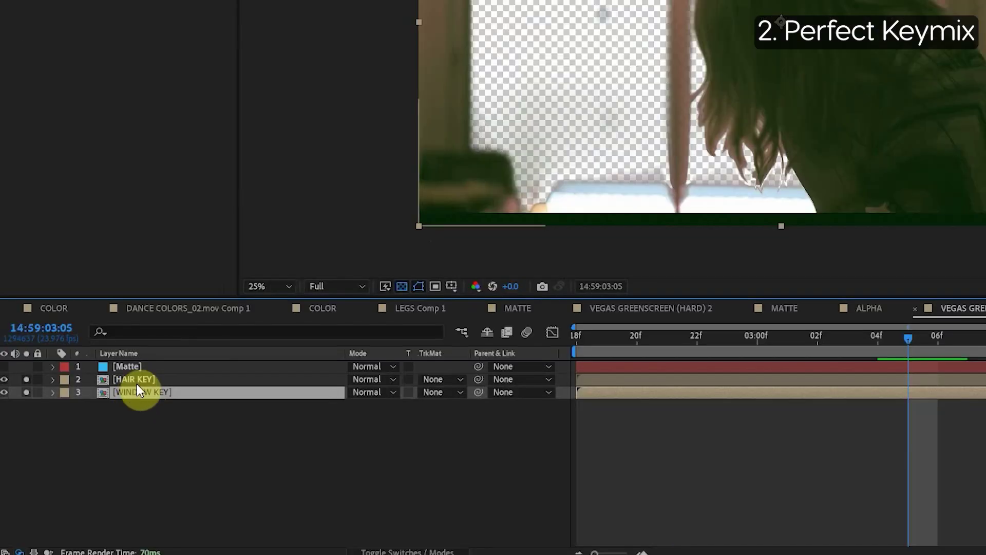
click(97, 432)
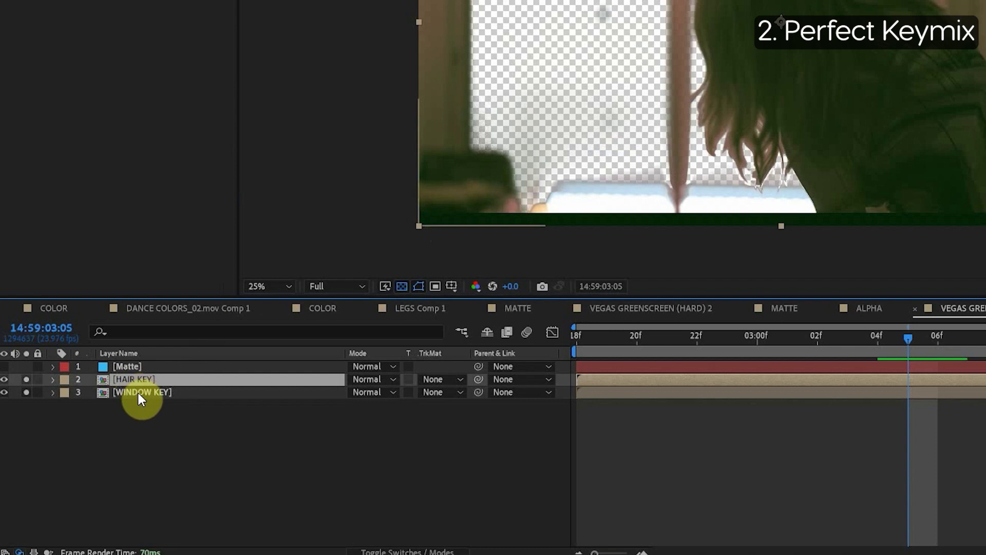
shift+click(141, 390)
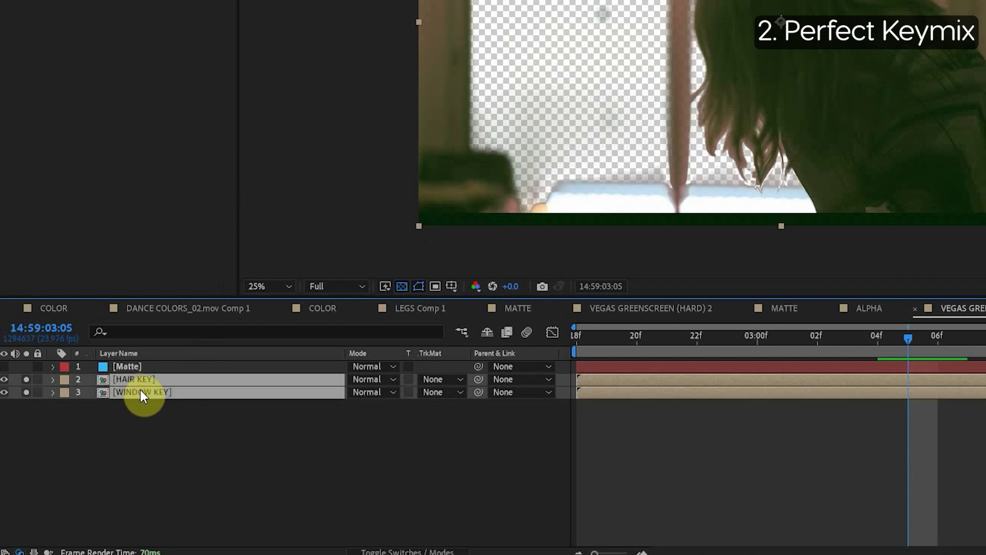
key(ctrl+d)
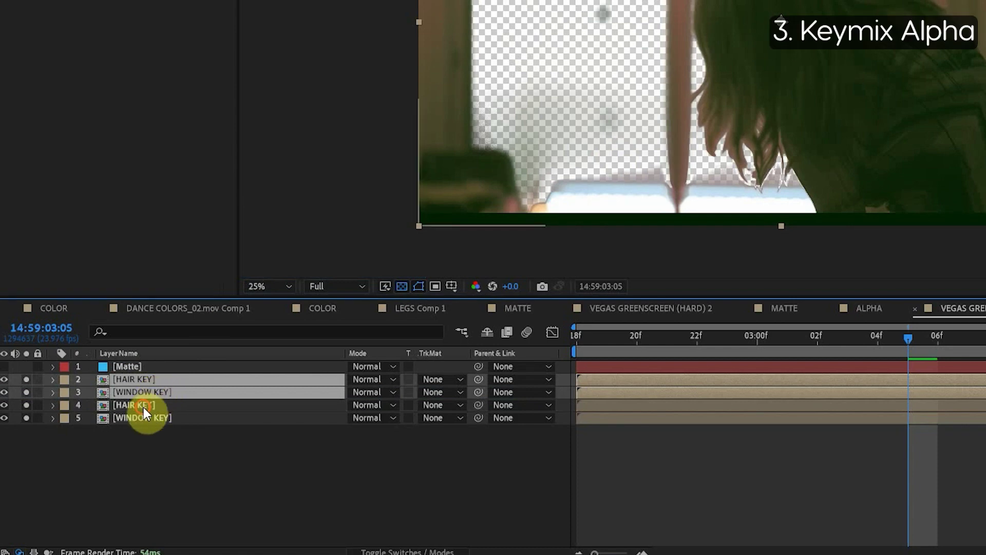
click(143, 406)
shift+click(144, 417)
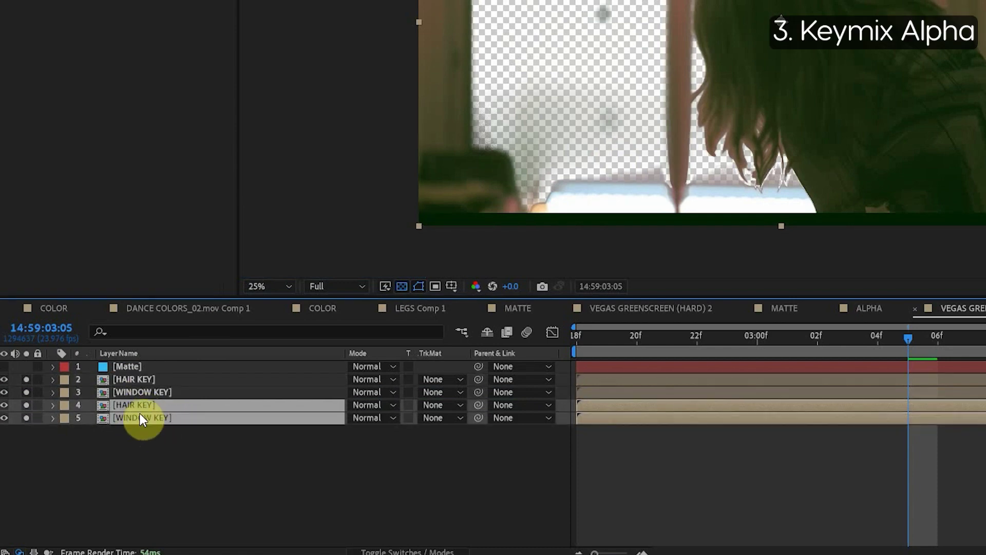
Rename the upper HAIR KEY duplicate as HAIR KEY alpha.
click(155, 379)
key(Return)
key(End)
text(al)
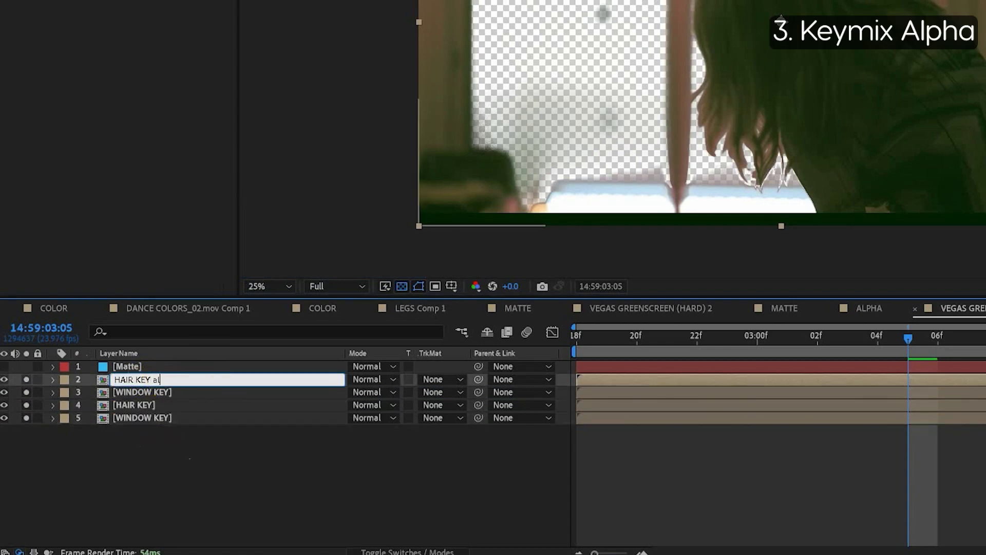
text(pha)
key(Return)
Rename the upper WINDOW KEY duplicate as WINDOW KEY alpha.
click(214, 390)
key(Return)
key(End)
text(alp)
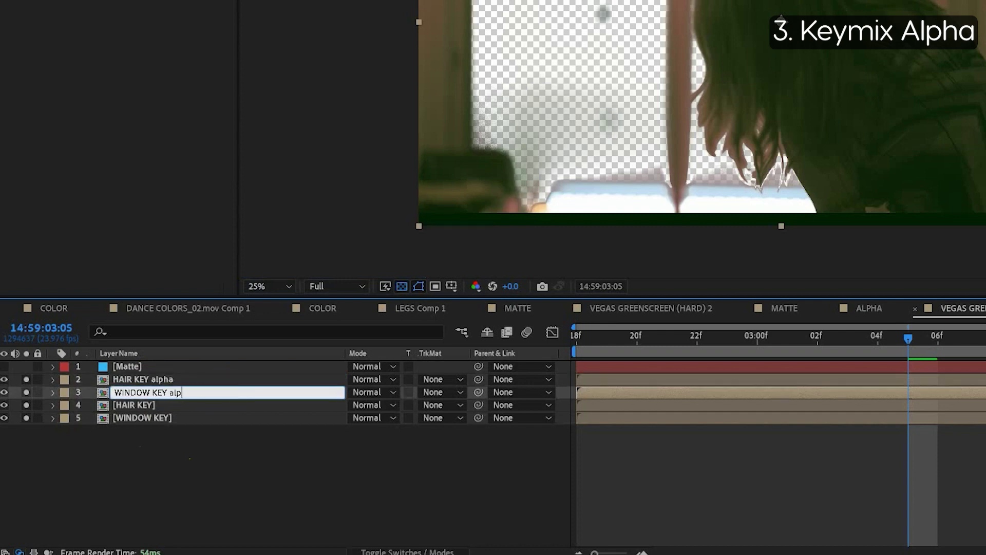
text(ha)
key(Return)
Apply a white Fill effect and a black Solid Composite effect to the HAIR KEY alpha layer.
click(134, 379)
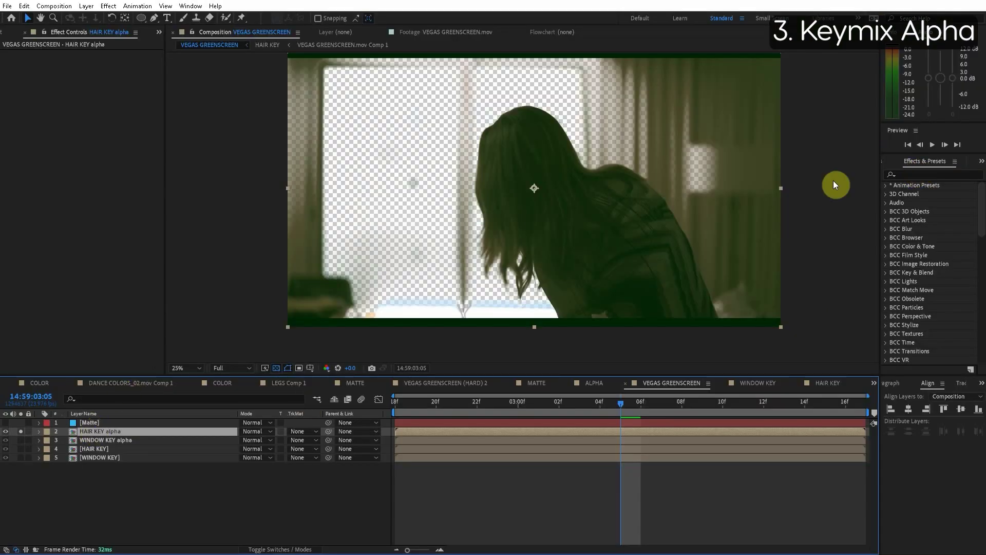
click(917, 173)
text(fill)
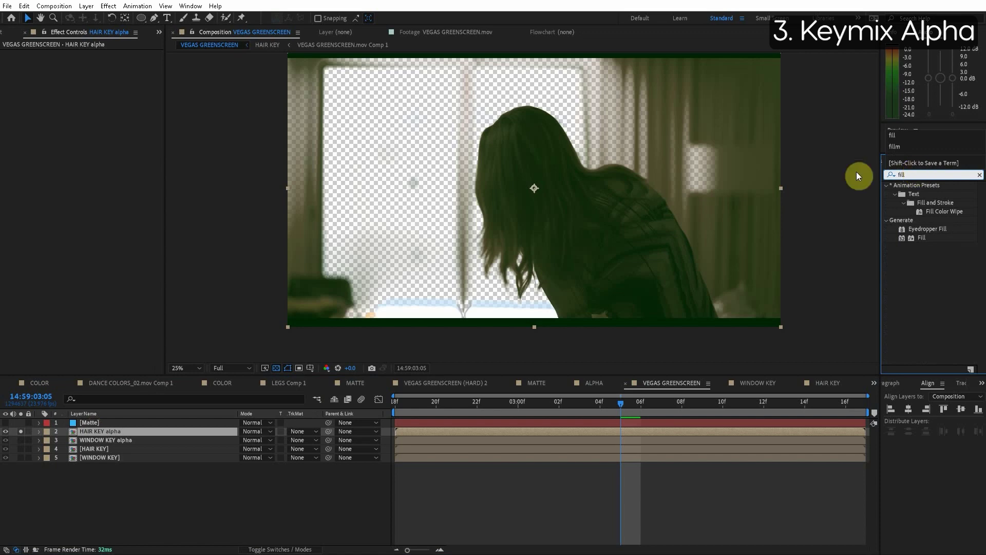
double_click(921, 238)
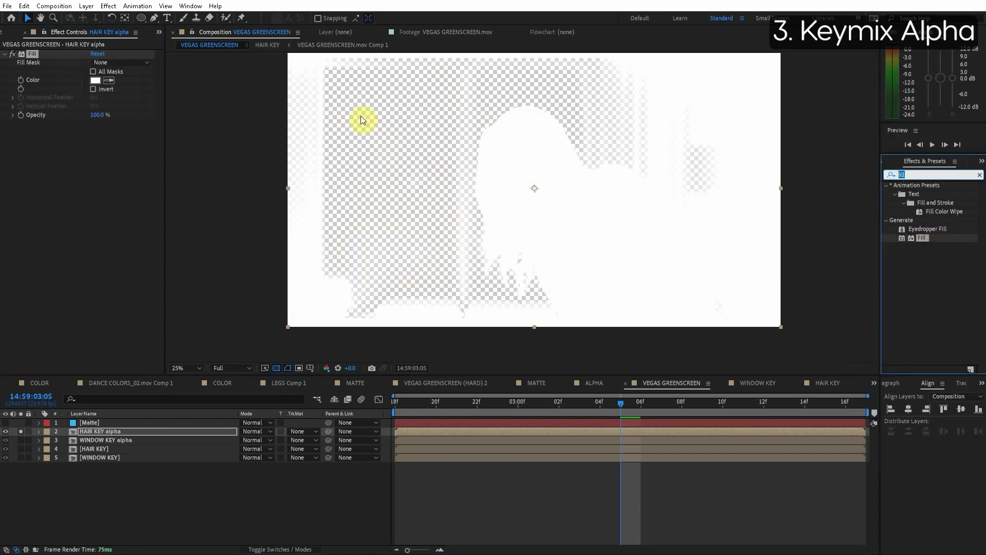
text(solid)
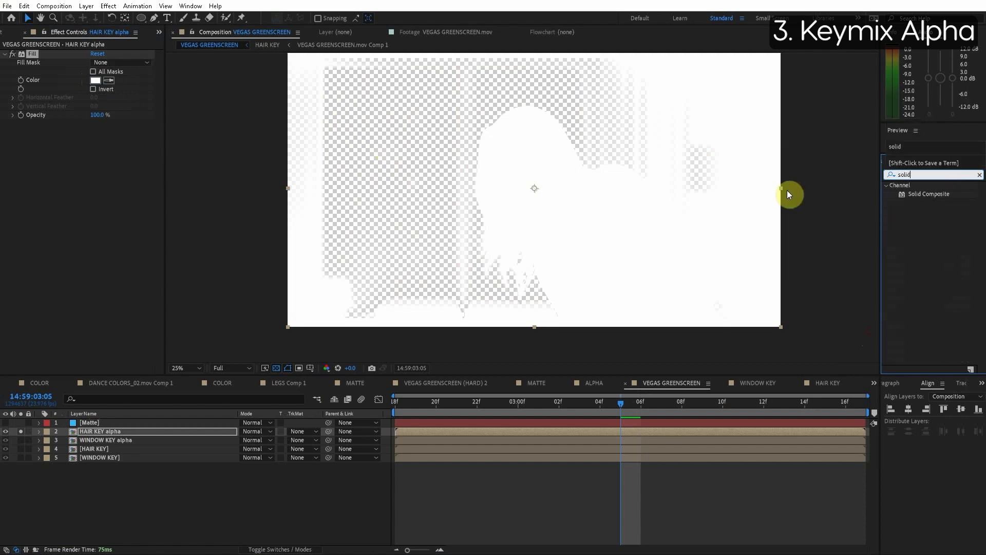
double_click(948, 192)
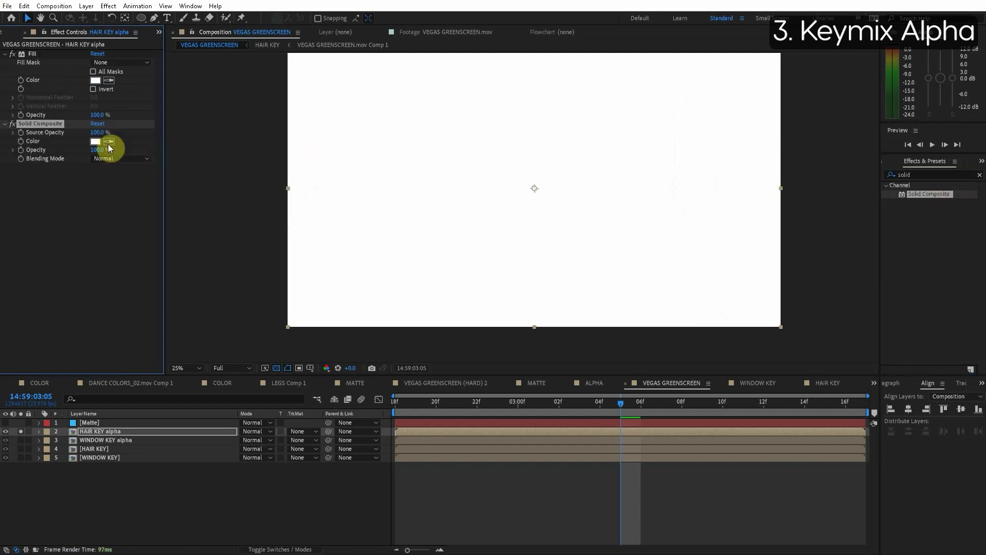
Copy the Fill and Solid Composite effects from HAIR KEY alpha onto WINDOW KEY alpha.
click(29, 54)
ctrl+click(41, 124)
key(ctrl+c)
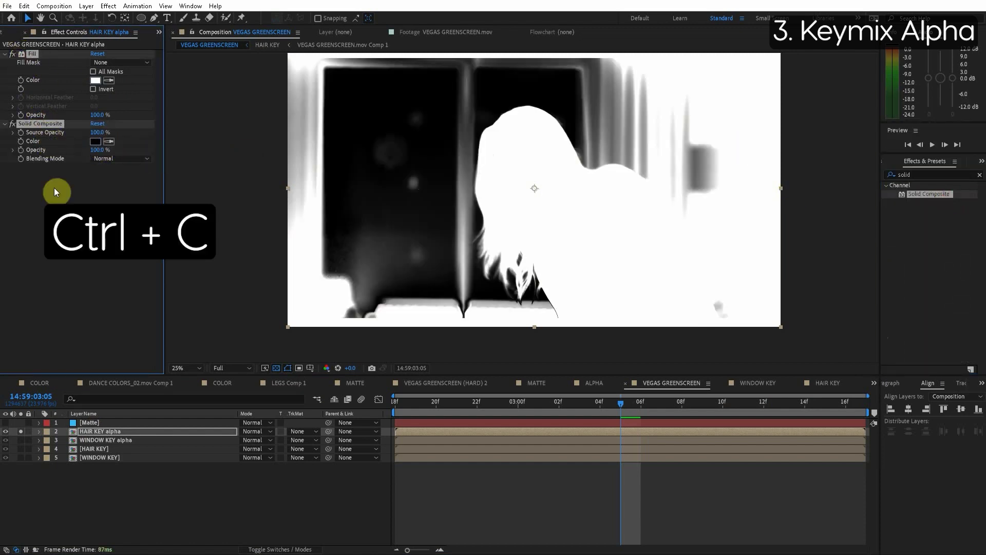
click(99, 440)
key(ctrl+v)
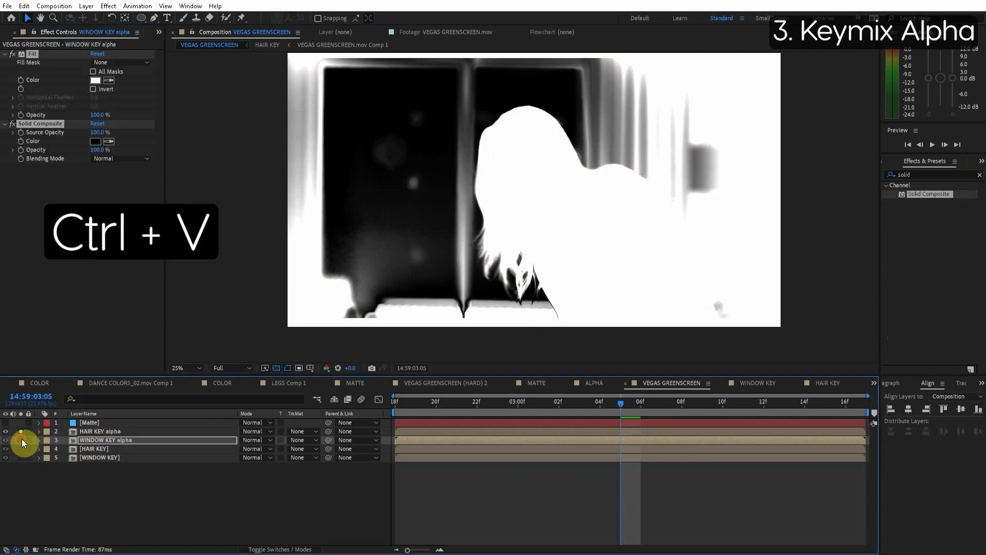
Solo WINDOW KEY alpha together with HAIR KEY alpha.
click(21, 439)
click(21, 431)
click(20, 432)
click(95, 432)
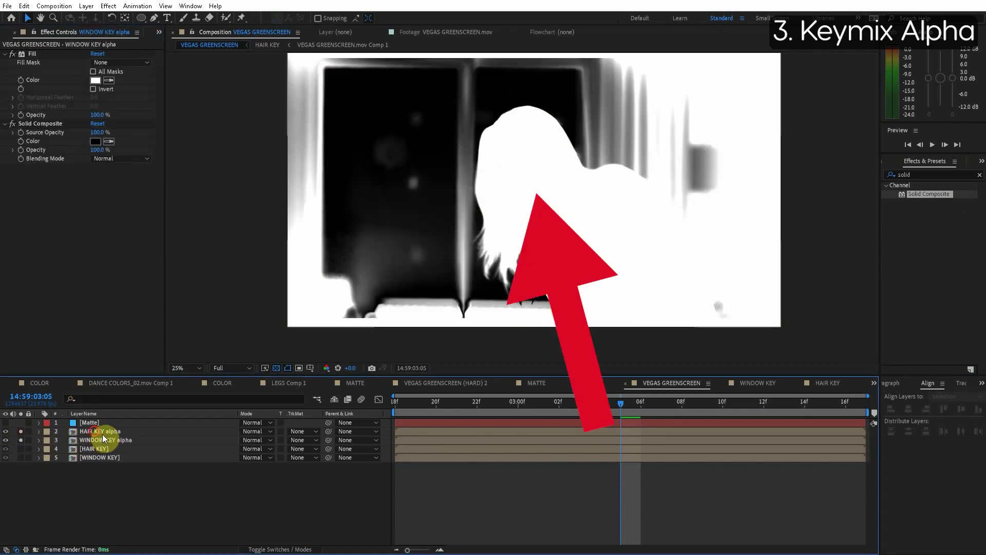
click(103, 434)
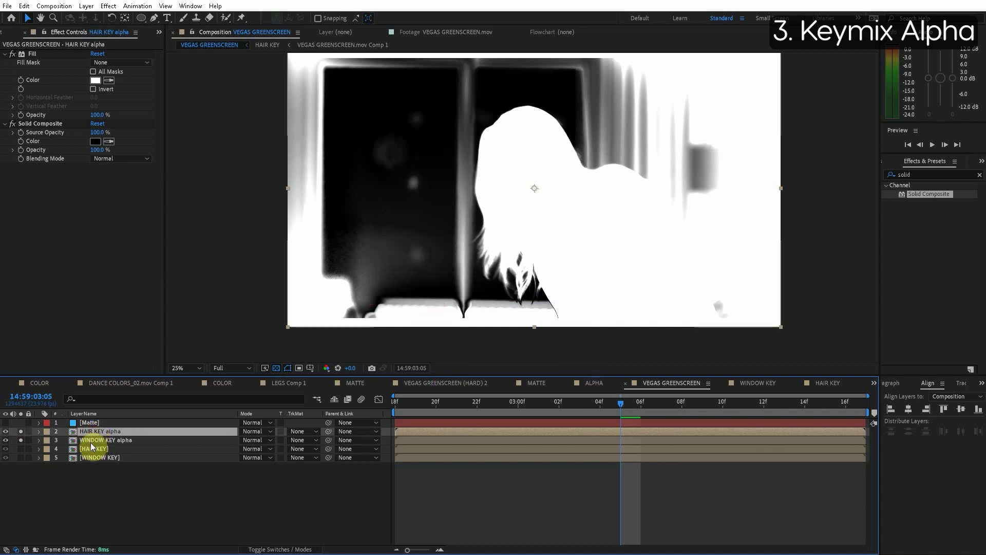
Switch the solo of HAIR KEY alpha off and on to compare its matte with WINDOW KEY alpha.
click(89, 443)
click(90, 433)
click(17, 432)
click(20, 433)
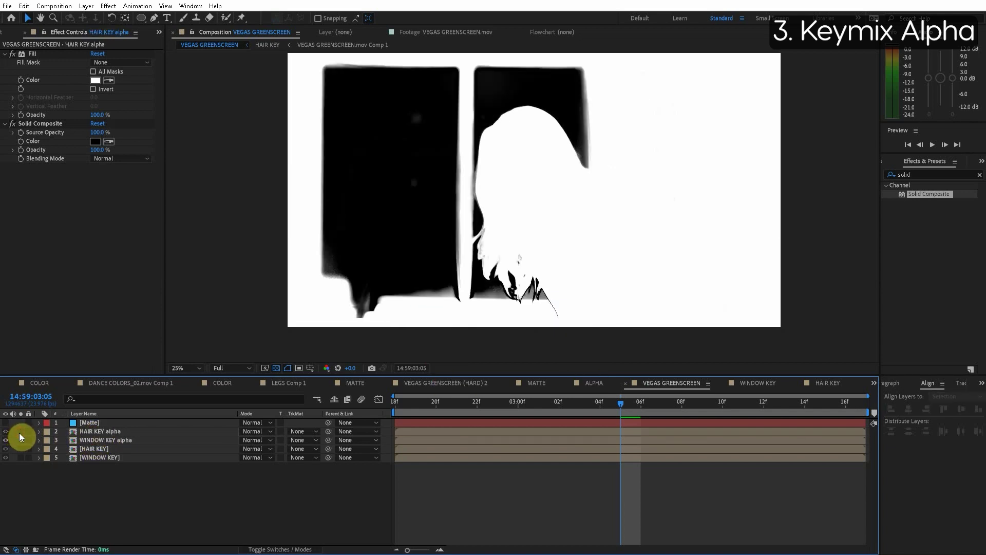
click(19, 432)
click(20, 431)
click(20, 431)
click(20, 431)
click(20, 431)
Solo the Matte layer above the alpha layers and pre-compose it together with its mask.
click(85, 422)
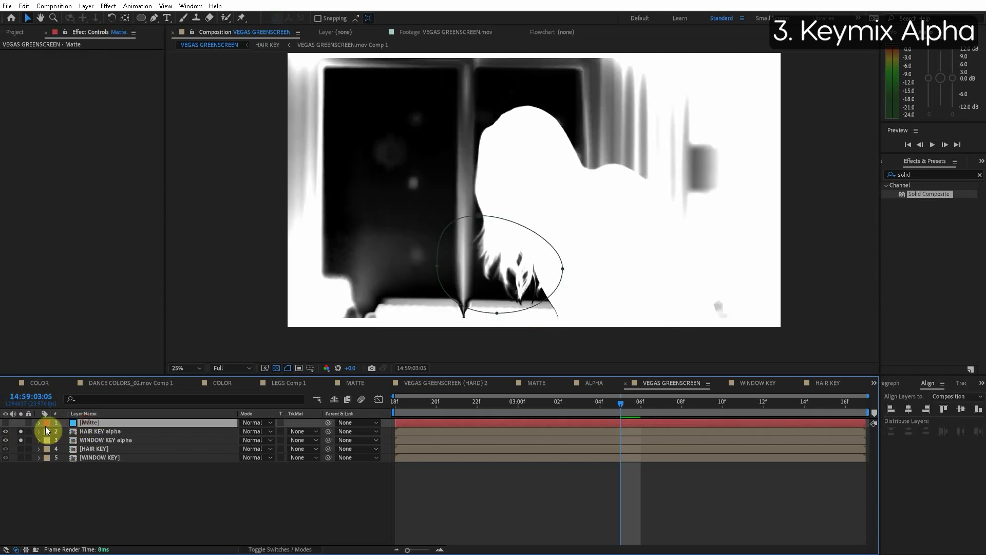
click(20, 423)
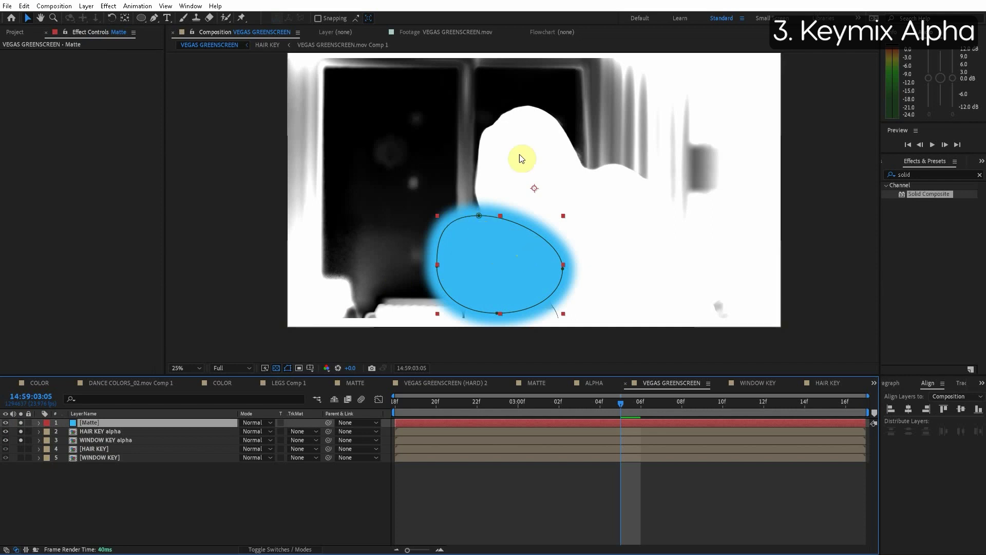
click(92, 425)
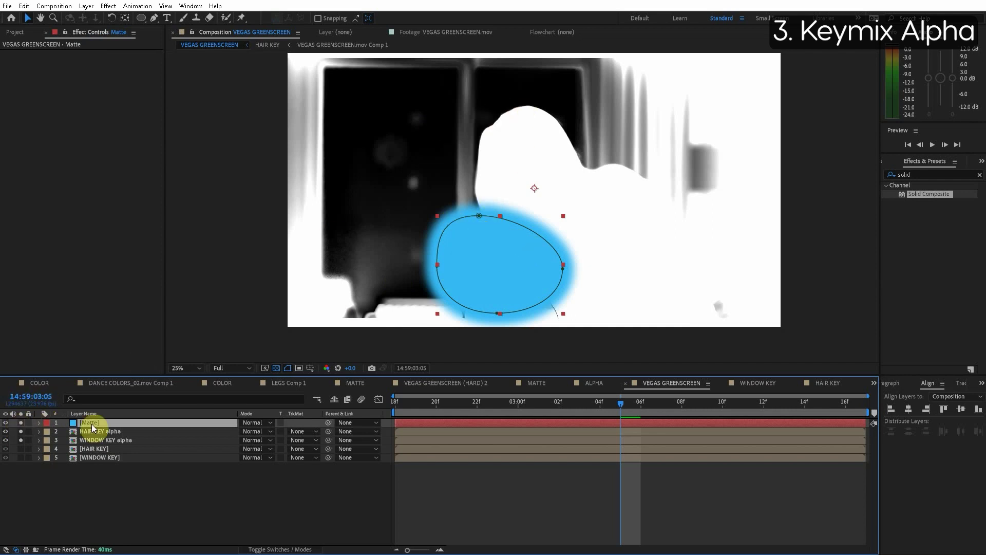
right_click(93, 427)
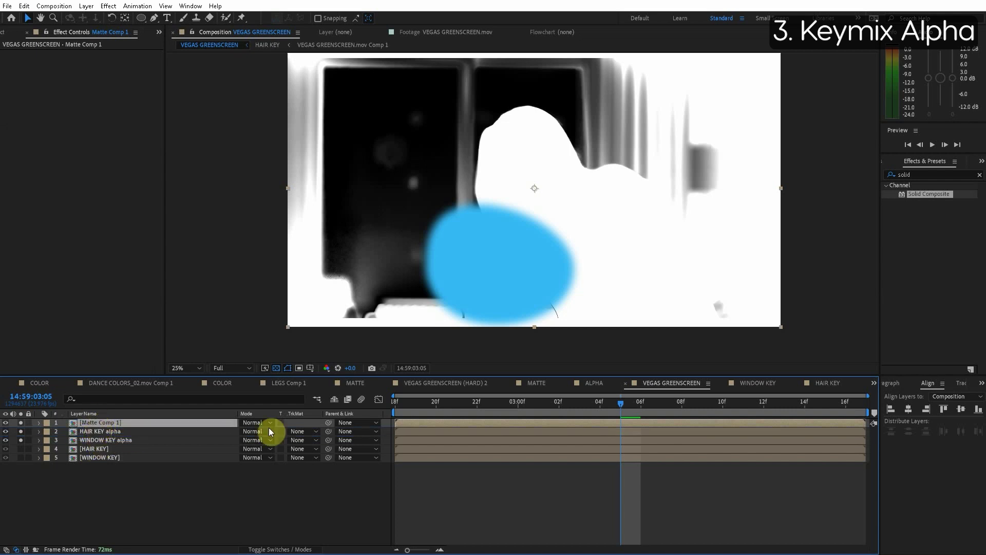
Set the track matte of HAIR KEY alpha to the alpha of the pre-composed matte above it.
click(303, 431)
click(320, 457)
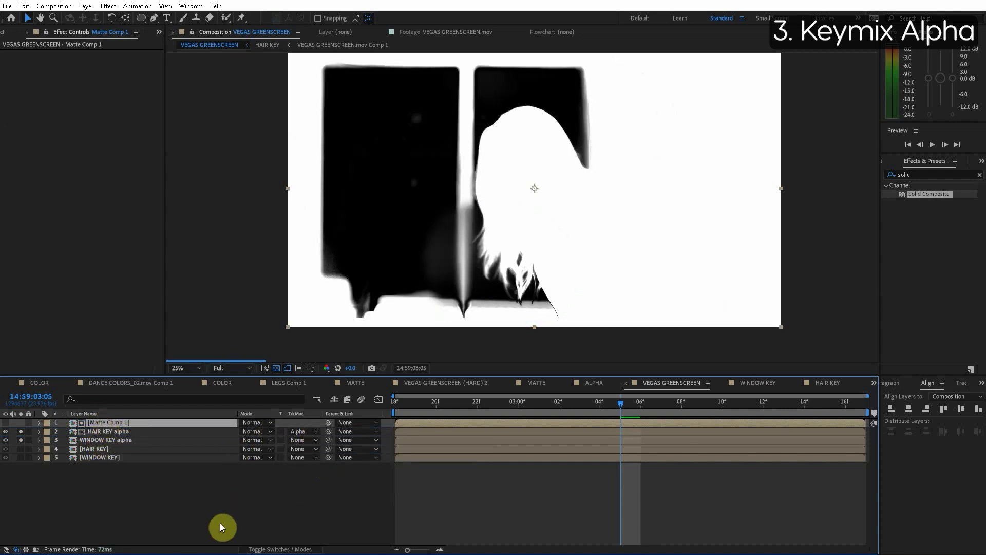
click(218, 521)
Switch the solo of the matted HAIR KEY alpha off and on to examine the mixed alpha around the hair.
click(20, 432)
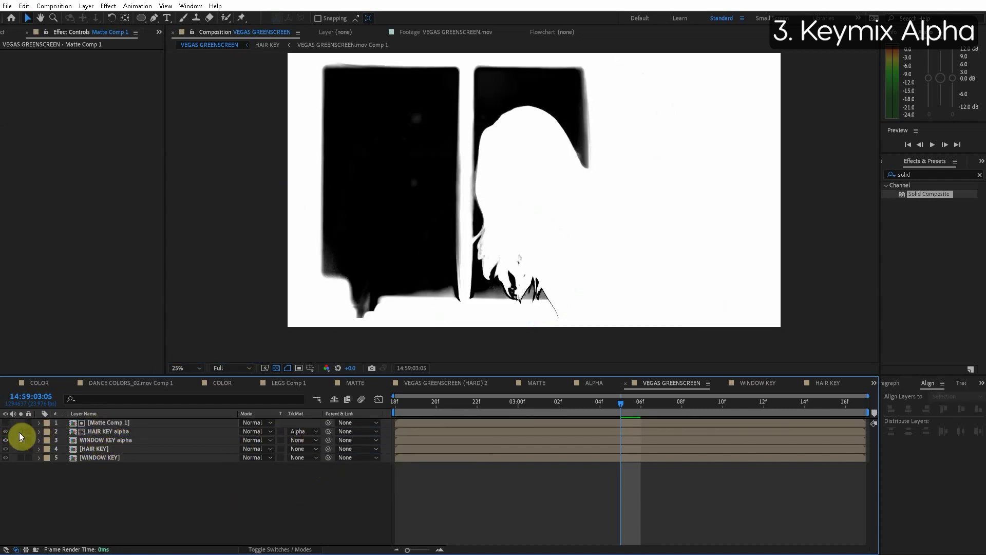
click(19, 433)
click(20, 433)
click(19, 432)
click(20, 433)
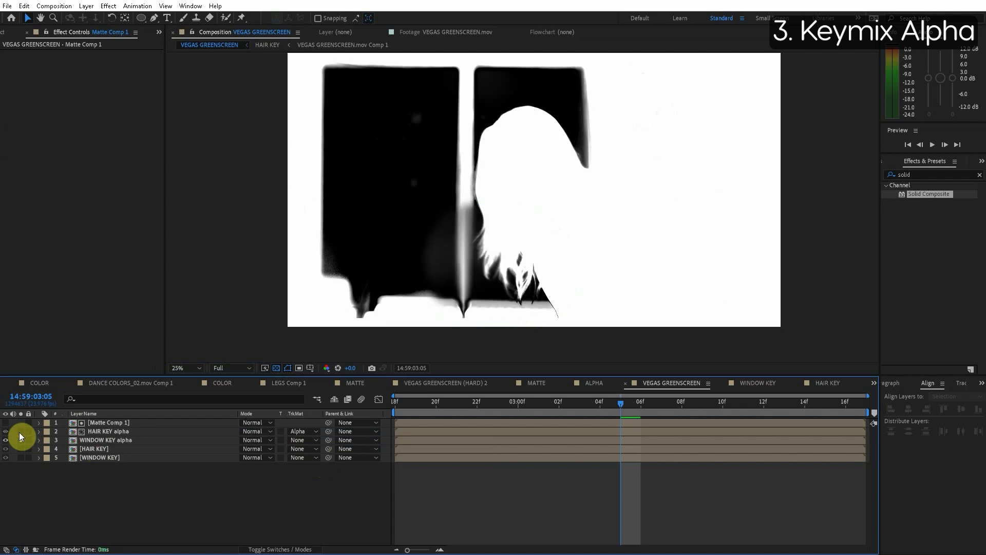
click(113, 421)
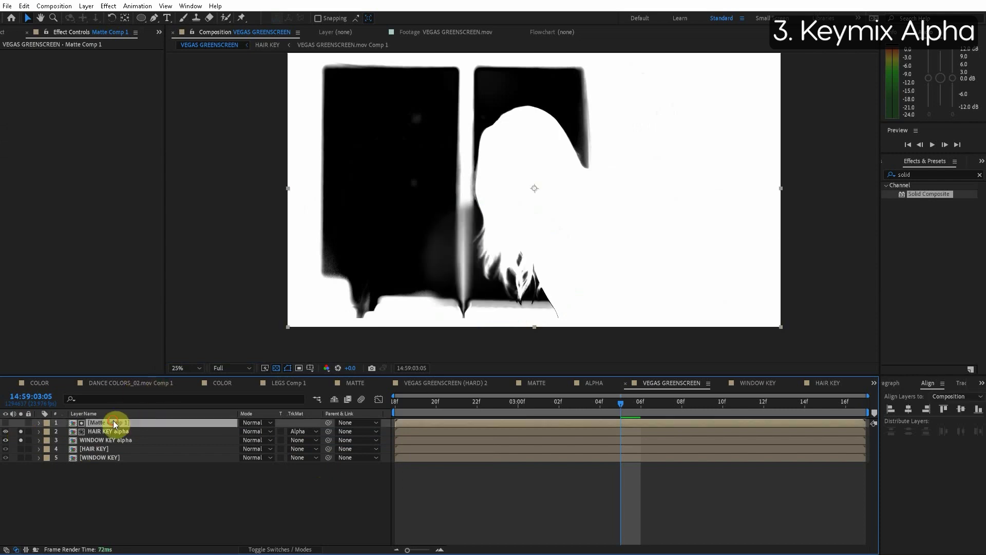
click(21, 432)
click(21, 432)
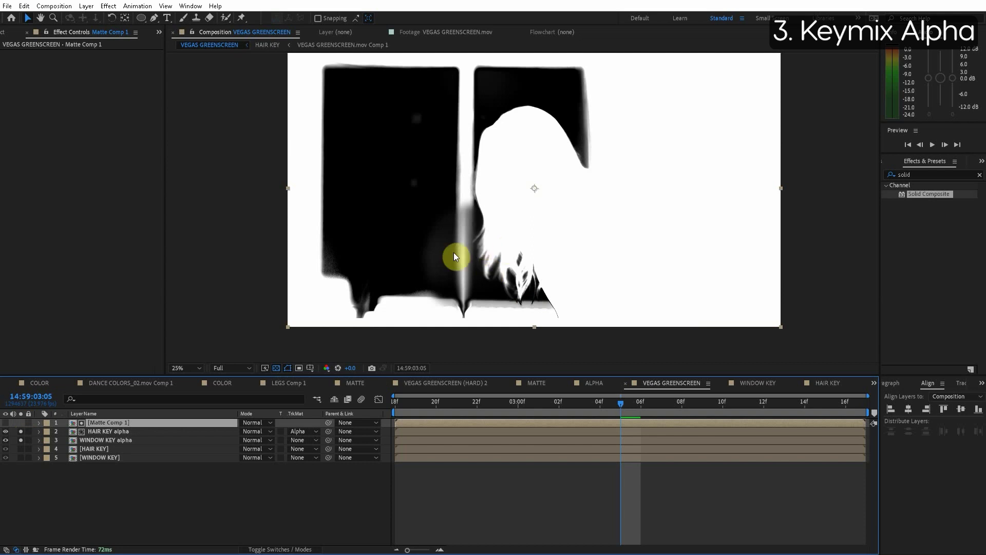
Pre-compose Matte Comp 1, HAIR KEY alpha and WINDOW KEY alpha into a composition named ALPHA.
shift+click(101, 441)
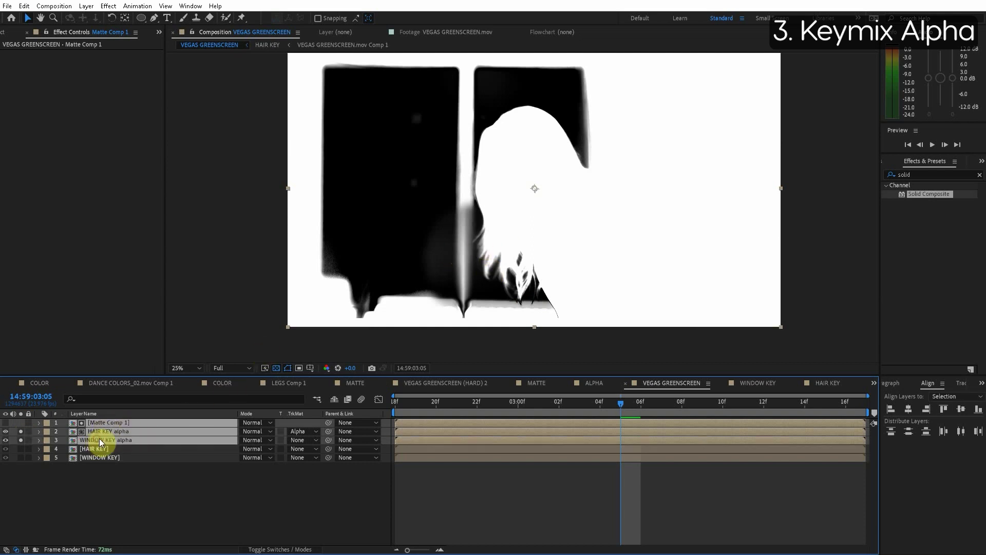
right_click(100, 440)
click(154, 406)
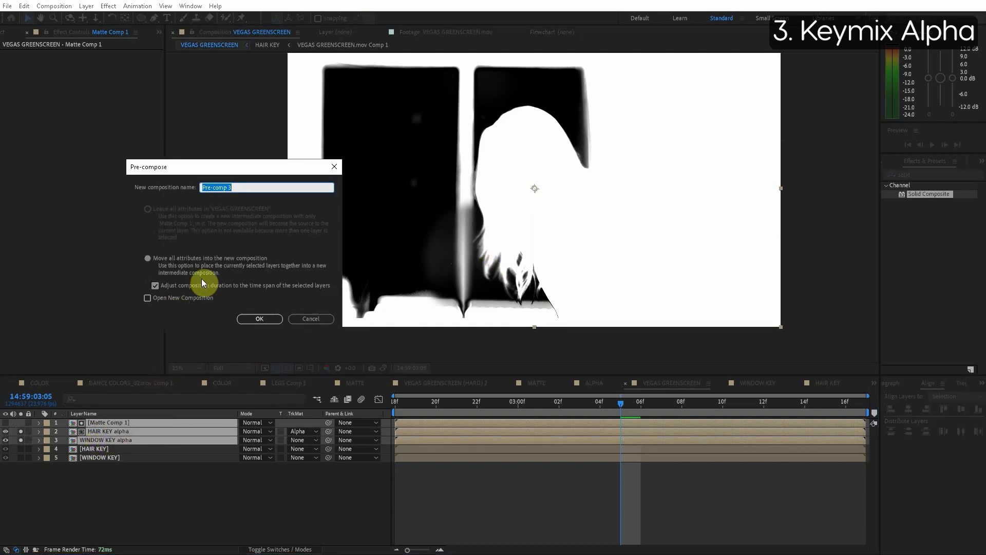
text(ALPHA)
key(Return)
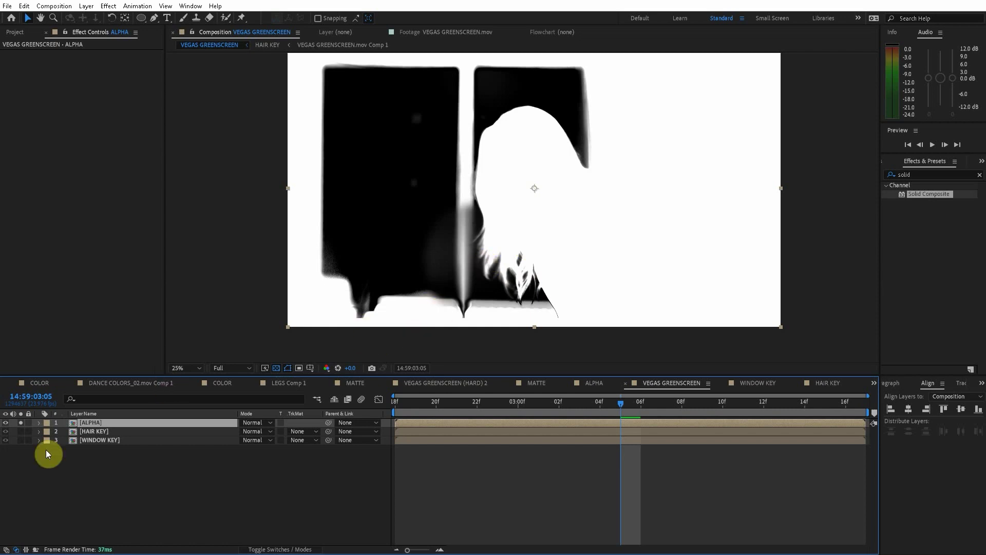
Hide the ALPHA layer and paste Matte Comp 1 above HAIR KEY, showing it briefly to check its coverage.
click(95, 431)
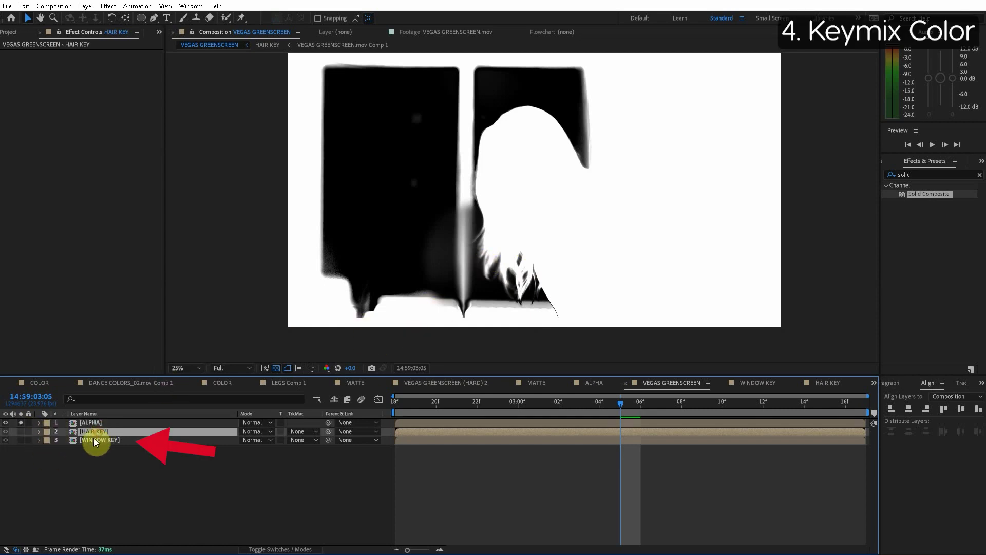
click(6, 422)
key(ctrl+v)
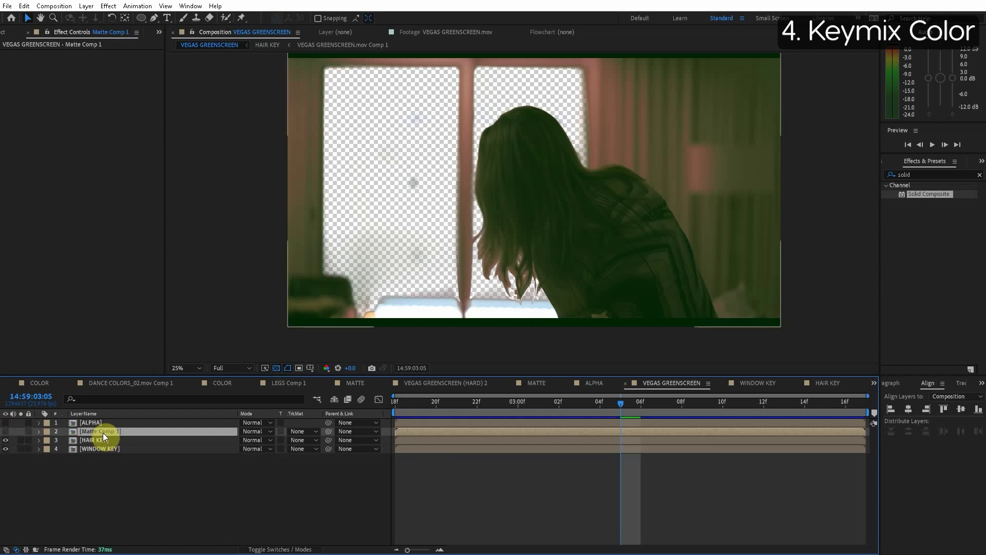
click(20, 430)
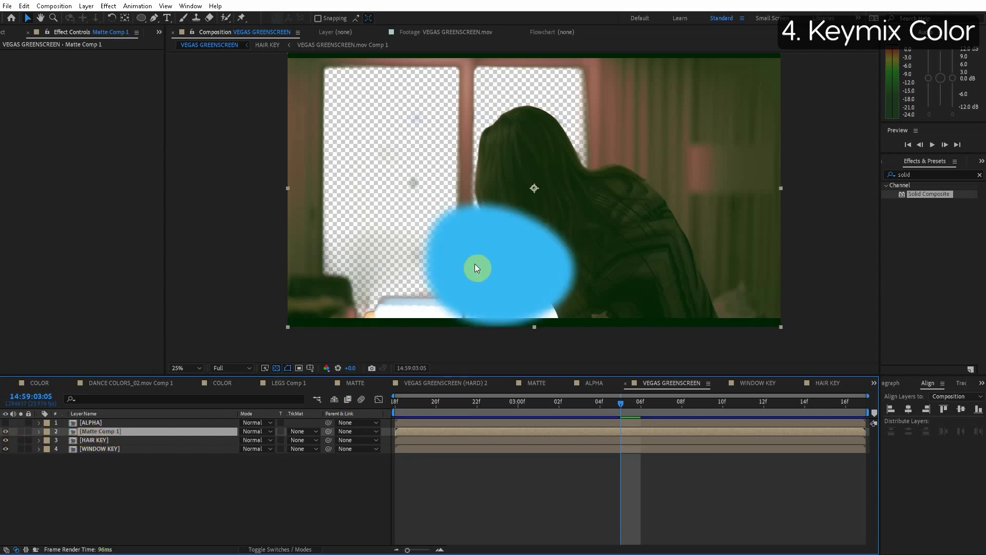
click(5, 431)
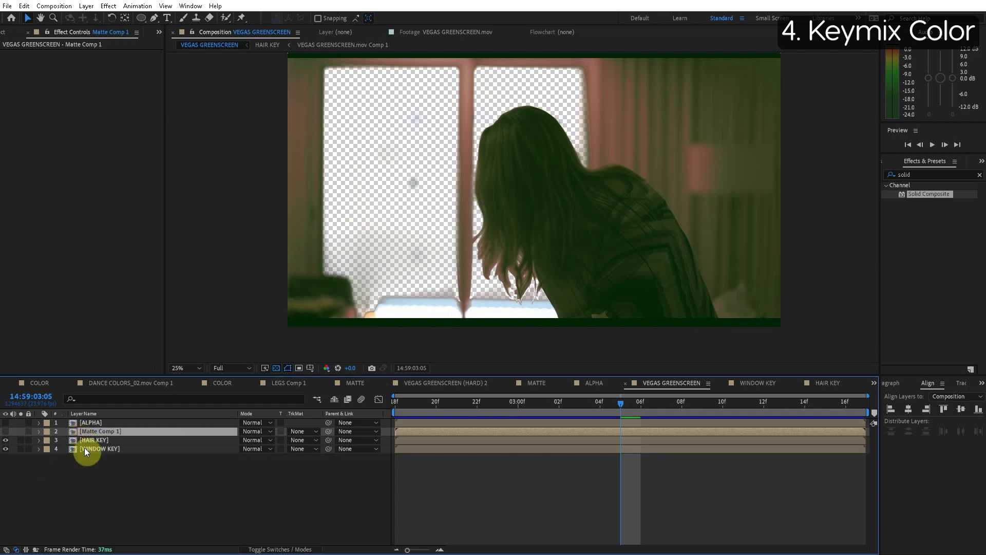
click(94, 470)
Apply Shift Channels to HAIR KEY with Take Alpha From set to Full On, and solo the layer.
click(84, 422)
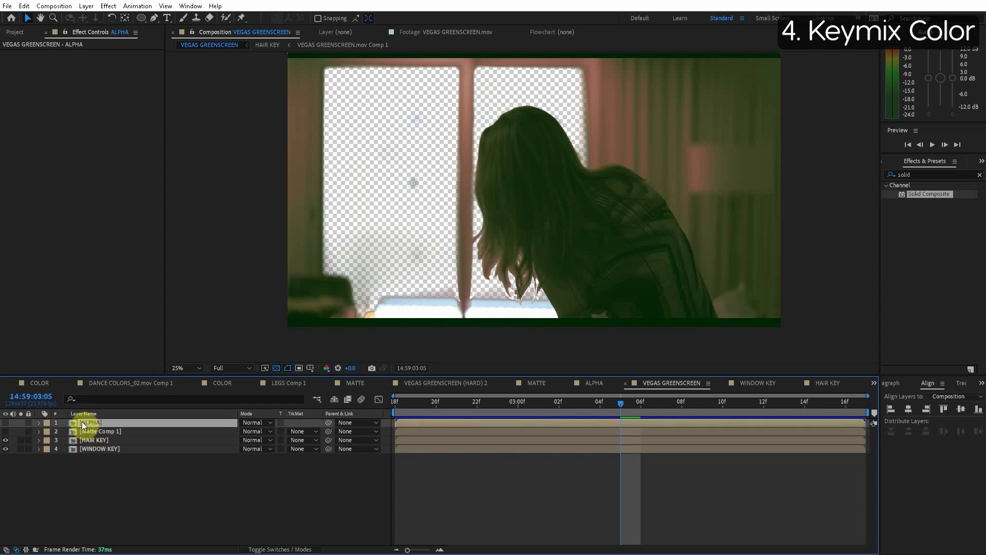
click(105, 441)
key(ctrl+5)
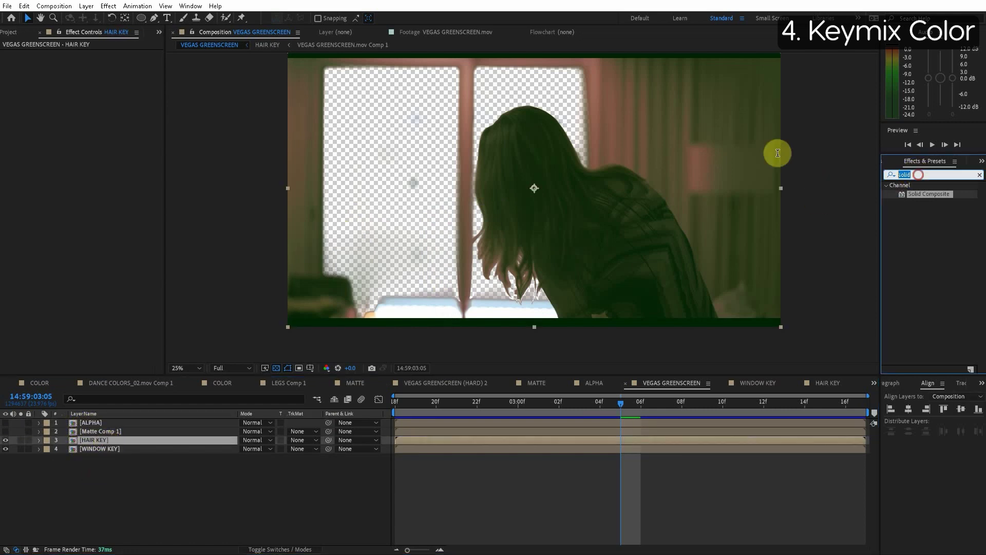
text(shift)
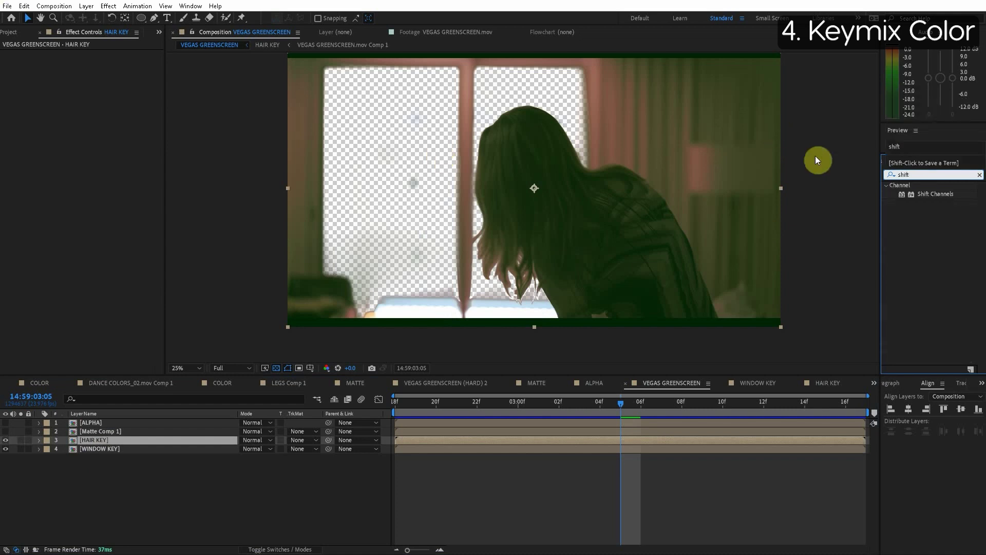
double_click(925, 194)
click(105, 62)
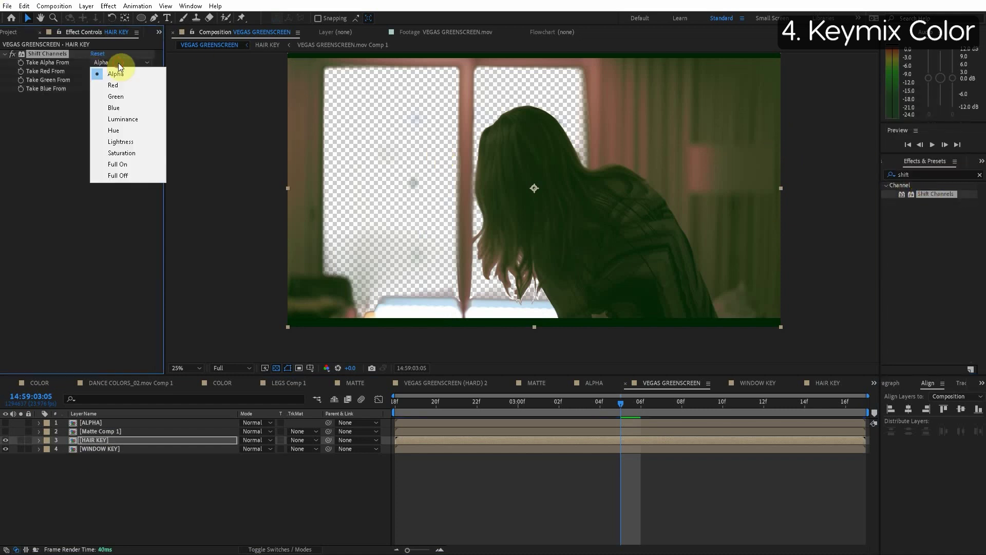
click(123, 165)
click(21, 440)
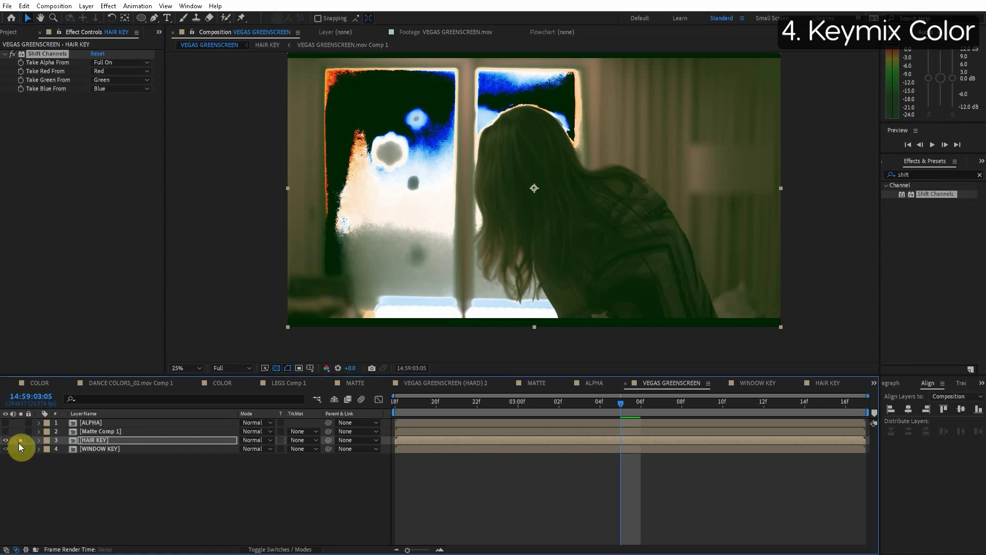
click(277, 369)
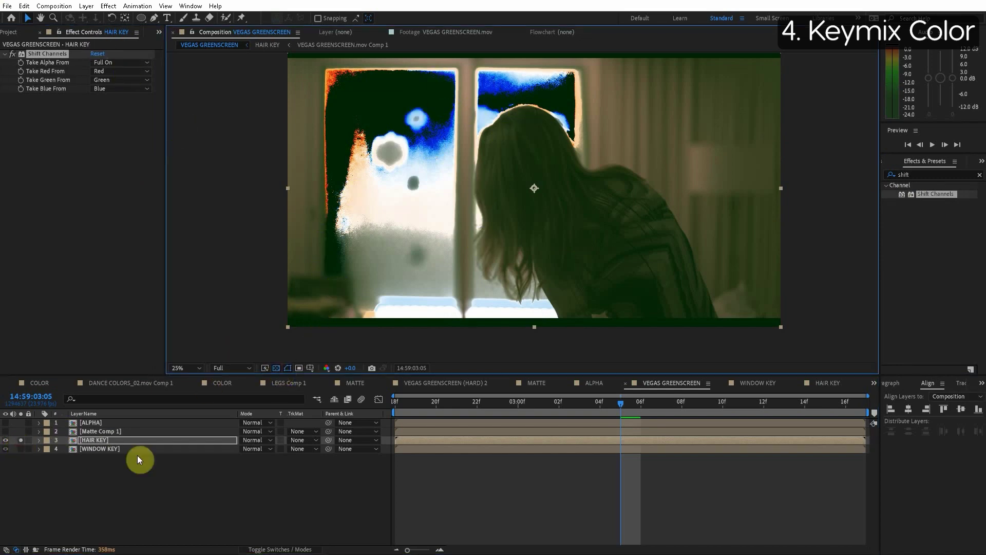
Copy the Shift Channels effect onto WINDOW KEY and solo that layer, toggling HAIR KEY's solo to compare both opaque color layers.
click(49, 61)
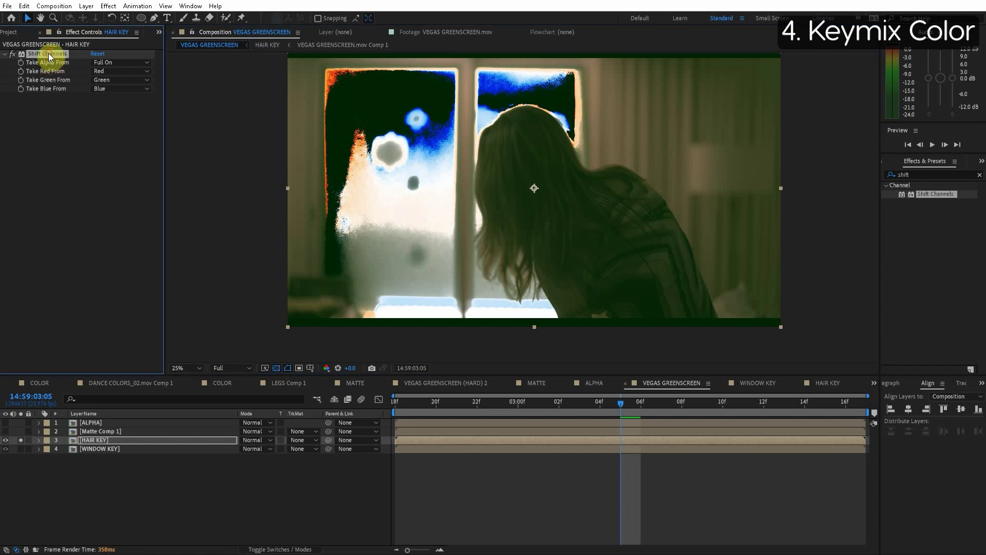
click(77, 447)
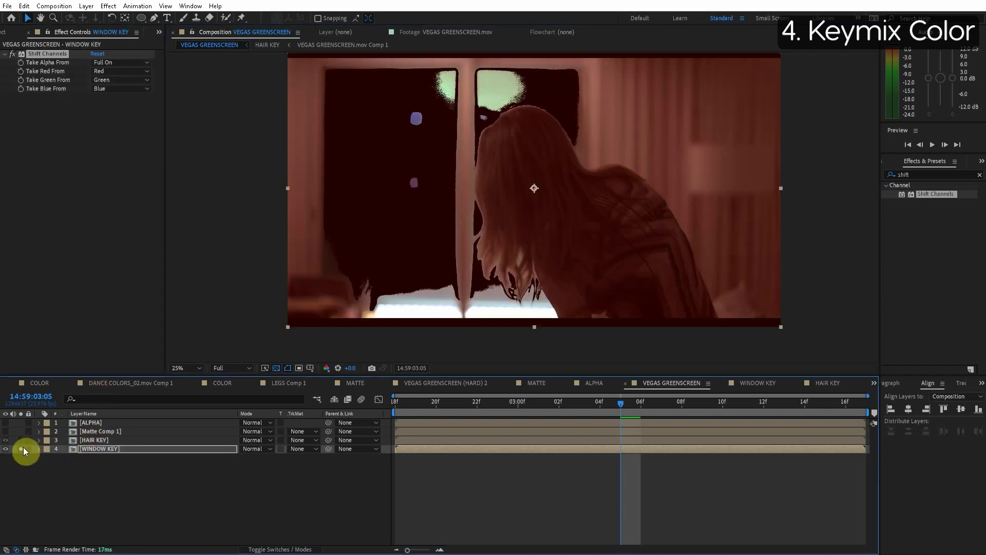
click(93, 449)
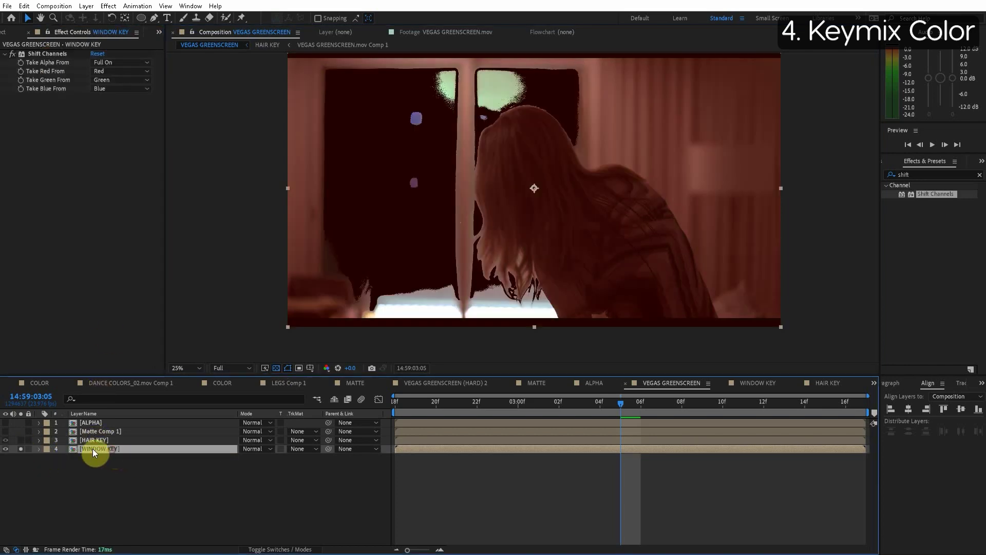
click(20, 442)
click(20, 442)
click(19, 443)
click(33, 440)
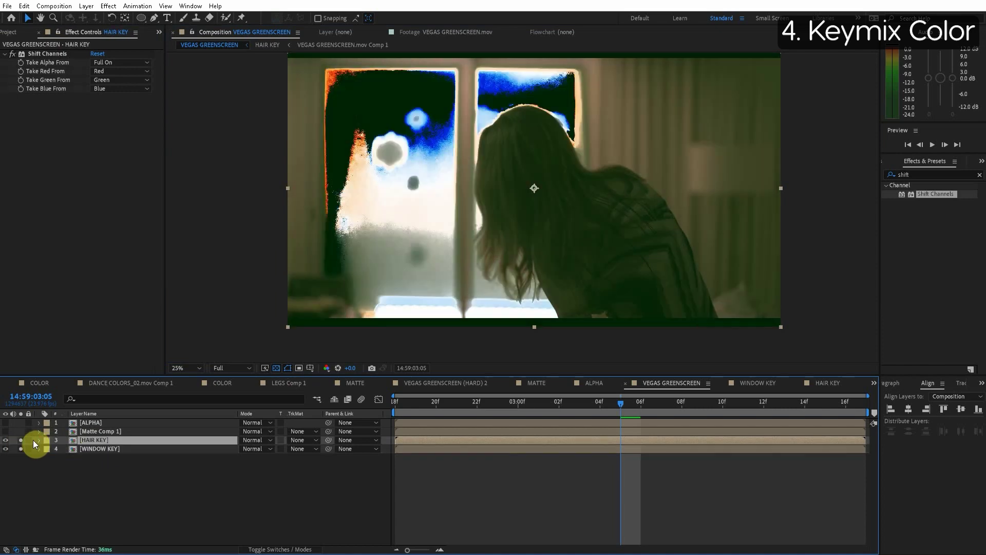
Solo Matte Comp 1 and set HAIR KEY's track matte to the alpha of Matte Comp 1.
click(83, 431)
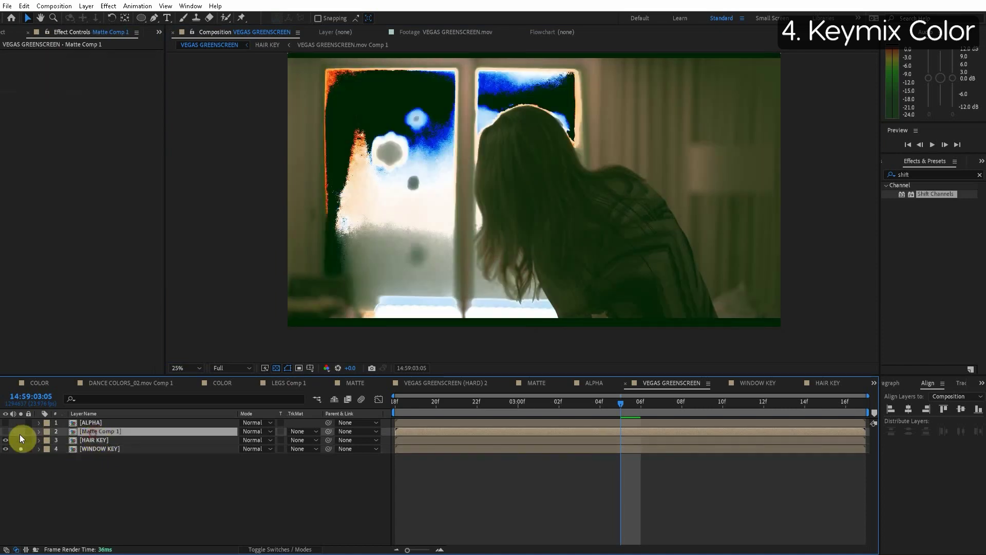
click(21, 432)
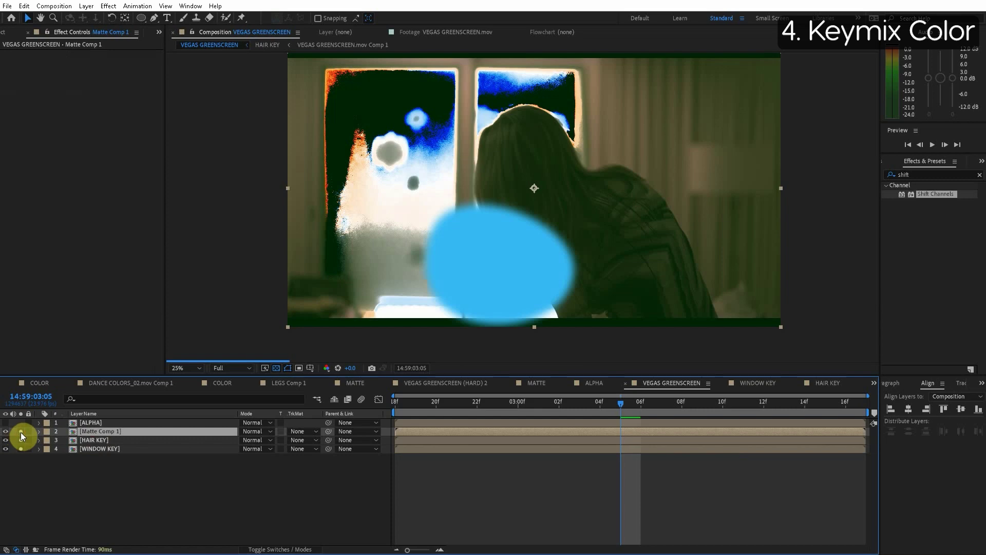
click(99, 440)
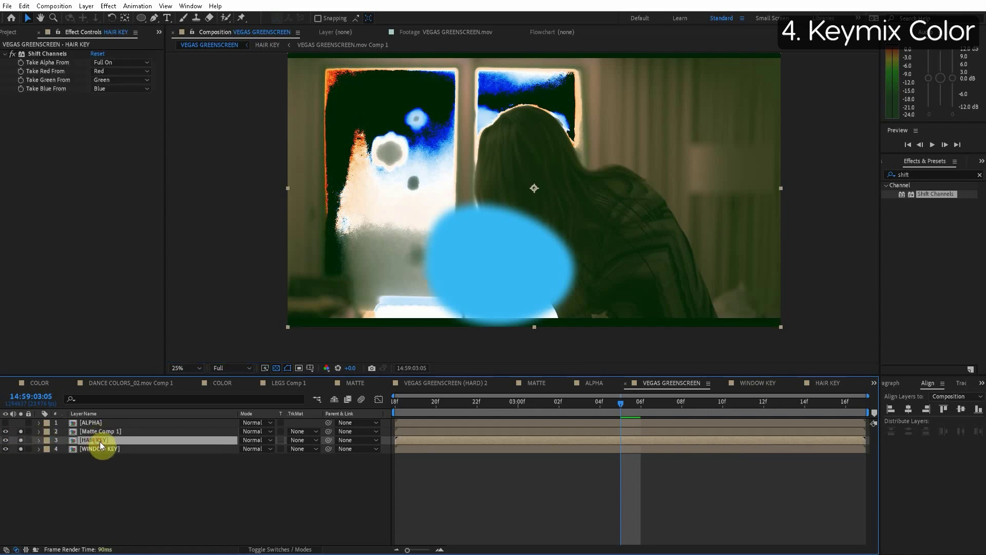
click(303, 440)
click(321, 466)
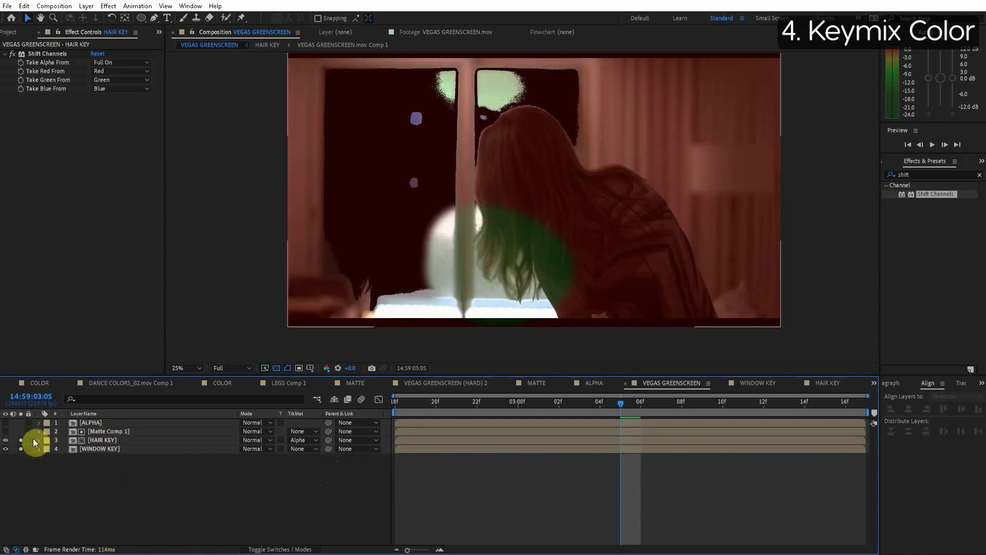
Toggle HAIR KEY's solo and inspect how its color blends with WINDOW KEY inside the matte area.
click(23, 439)
click(22, 440)
click(21, 440)
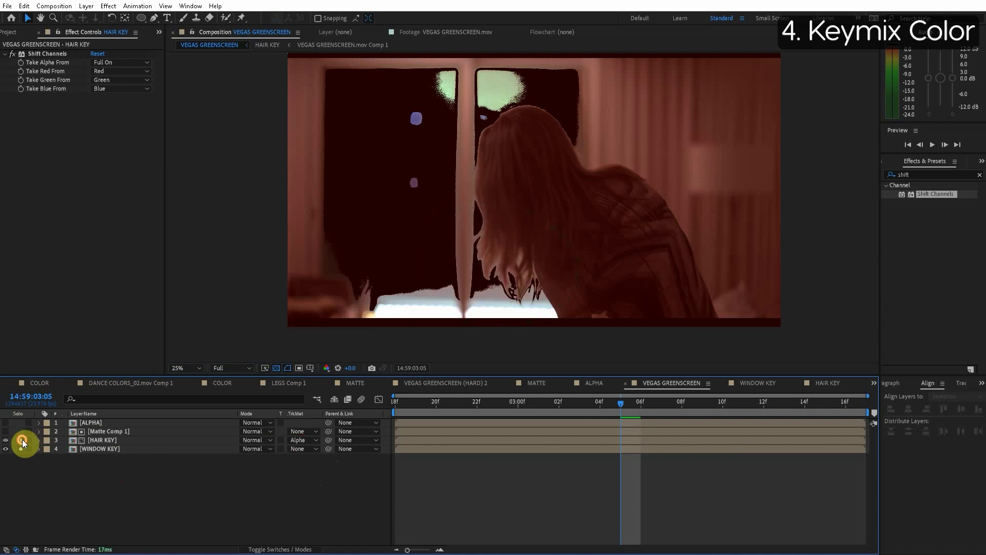
click(22, 440)
scroll(490, 237, up, 2)
scroll(458, 176, down, 1)
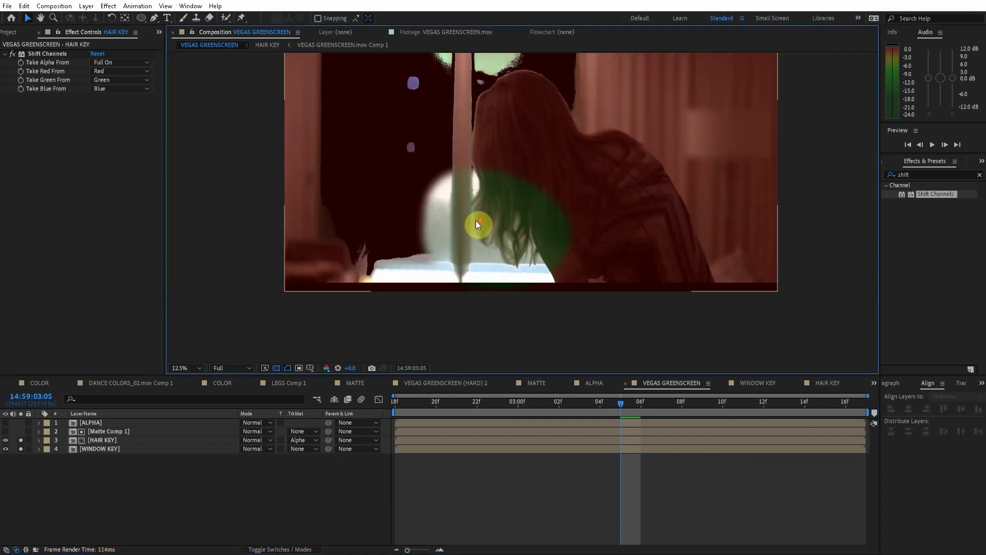
scroll(475, 223, down, 3)
scroll(464, 253, up, 2)
drag(470, 257, 476, 237)
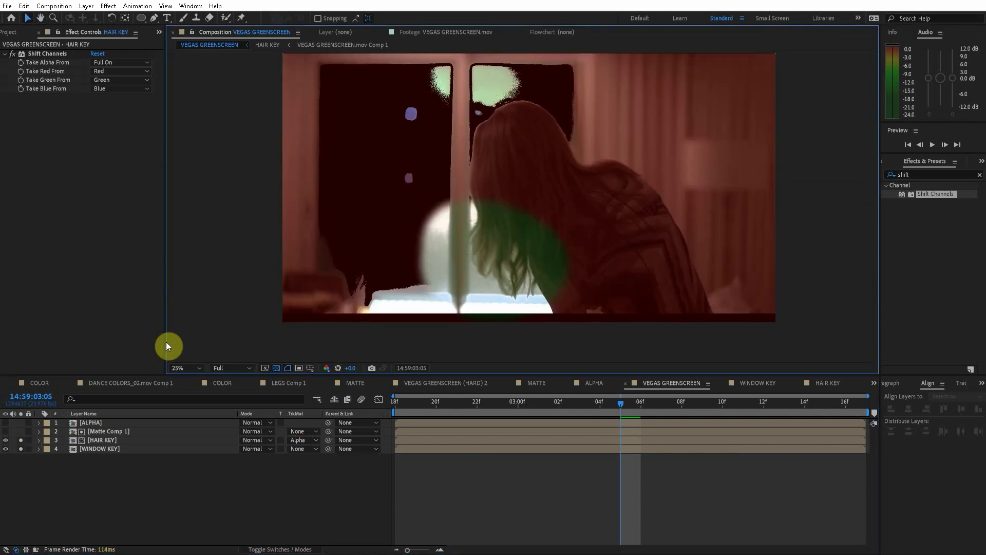
Solo the ALPHA layer above the mixed color and set its blending mode to Stencil Luma.
click(20, 423)
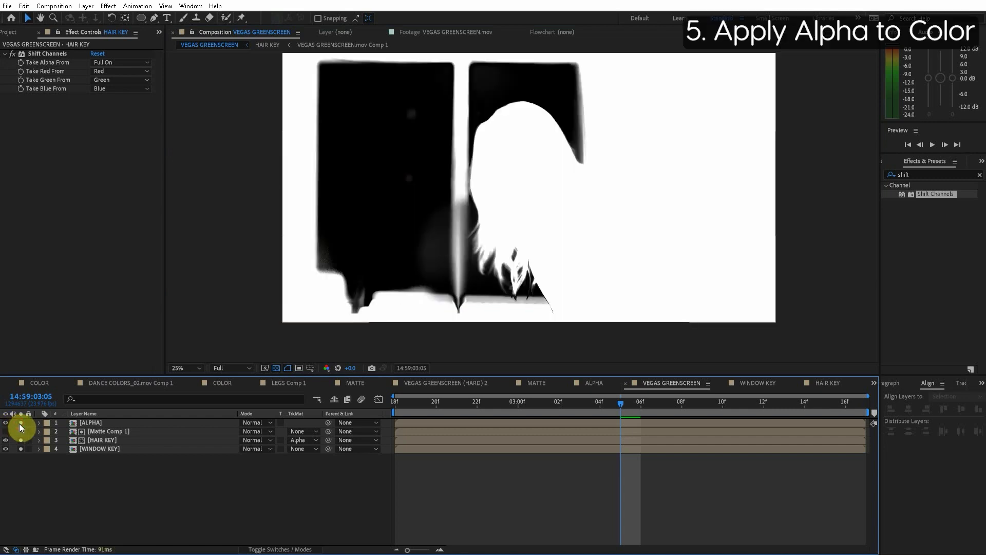
click(20, 423)
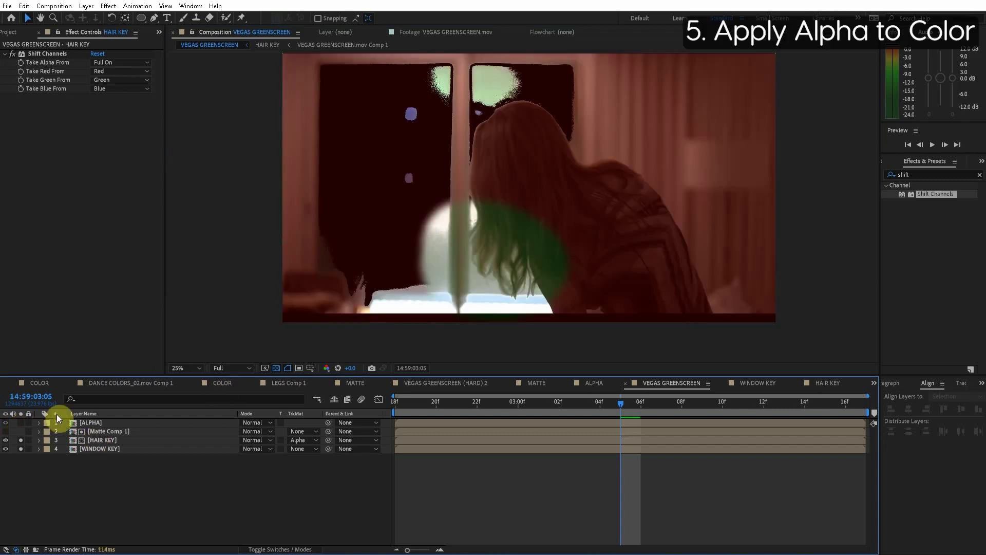
click(94, 423)
click(21, 423)
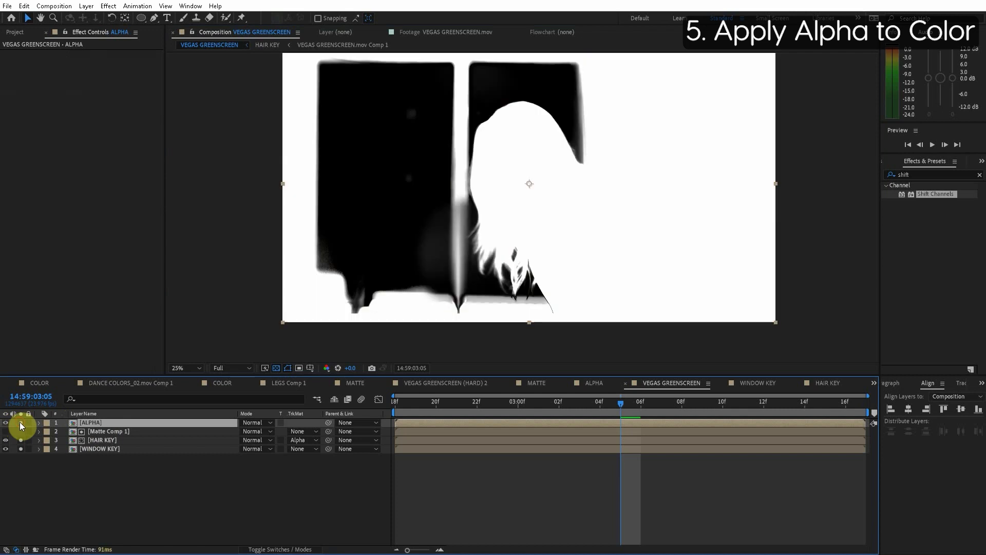
click(257, 424)
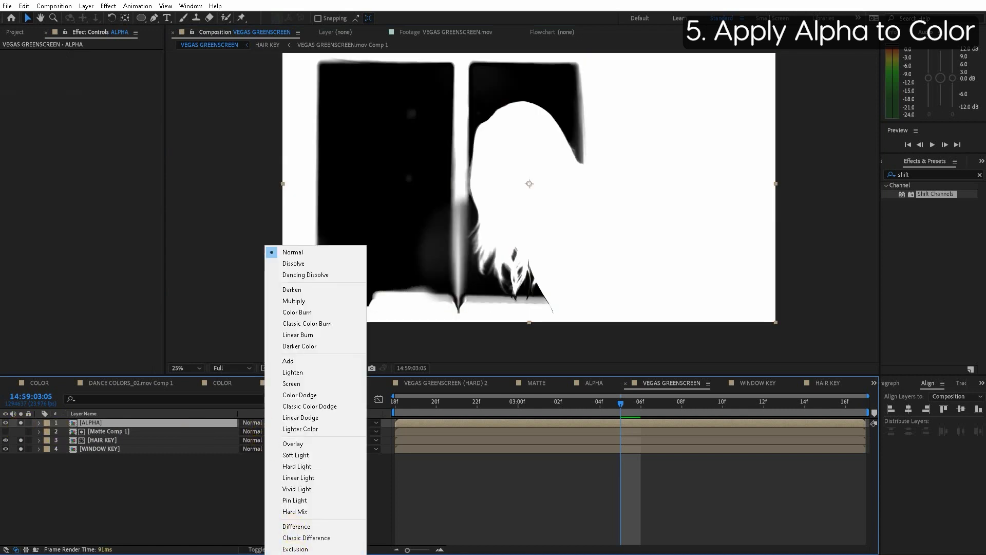
click(298, 548)
Toggle ALPHA's solo to compare the result and examine the keyed edges around the hair up close.
click(21, 423)
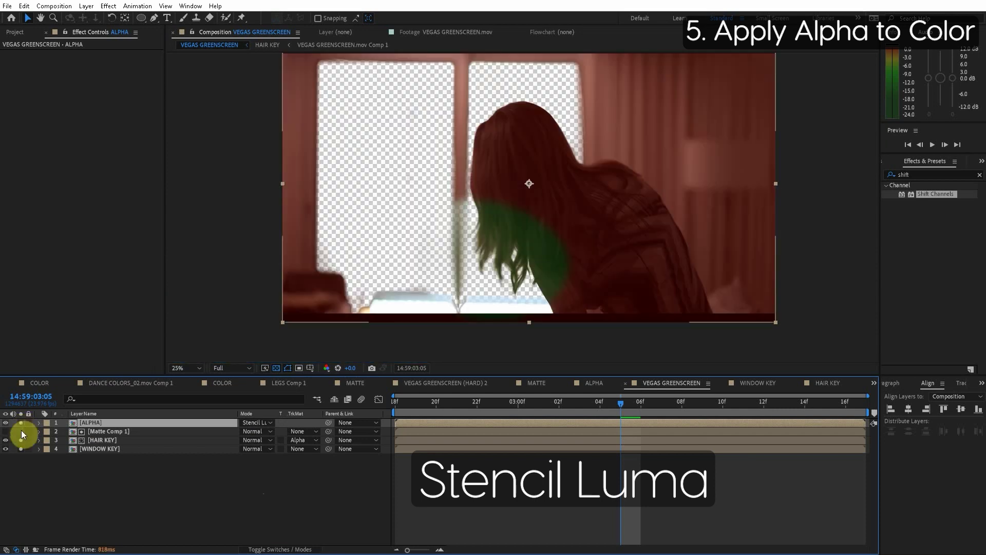
click(20, 475)
click(21, 423)
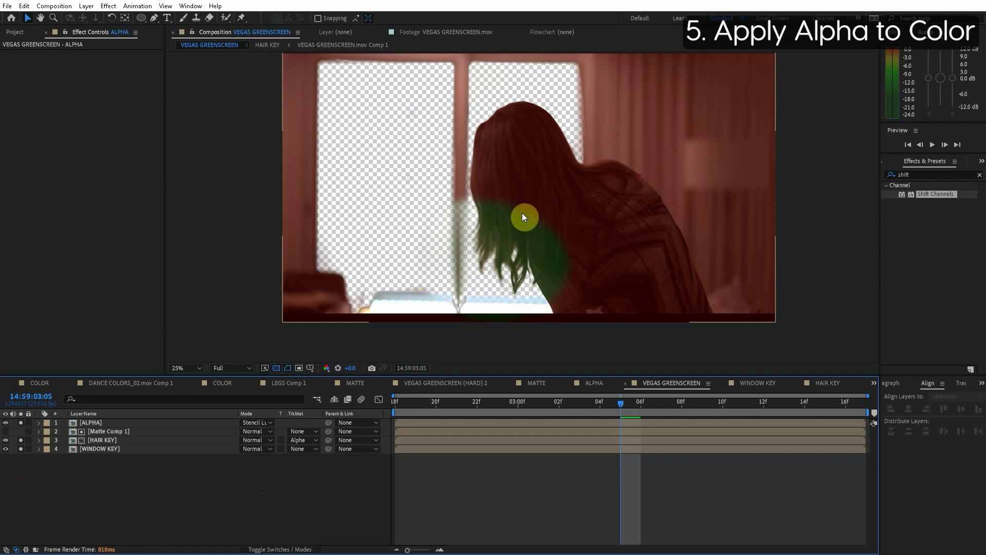
scroll(488, 246, up, 4)
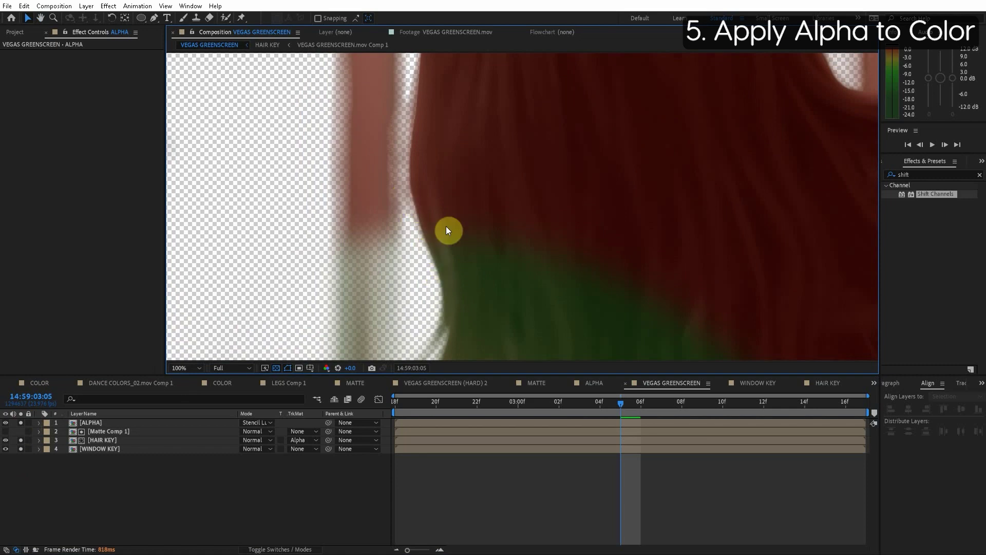
scroll(596, 251, down, 2)
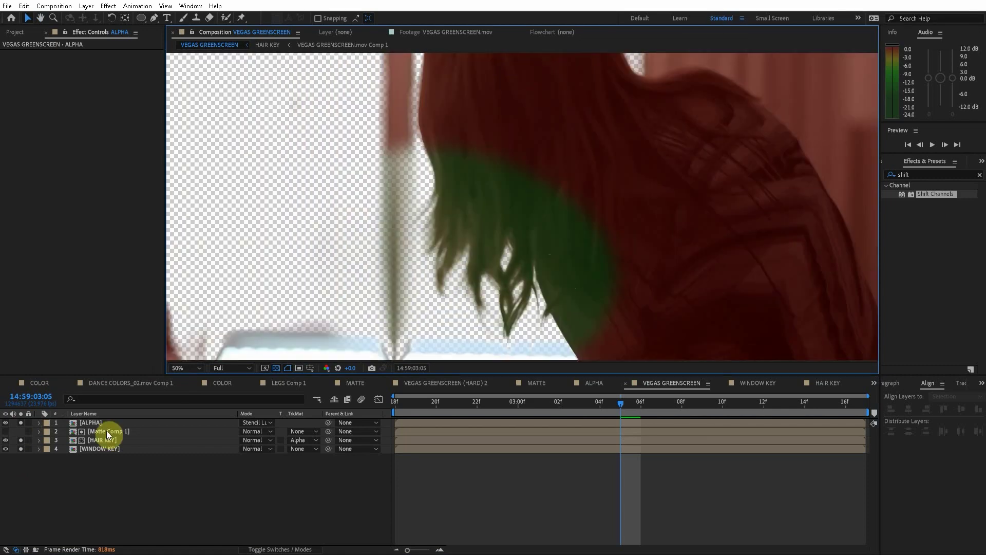
In Matte Comp 1, move the mask's top point higher, set Mask Feather to 213 pixels, and return to the VEGAS GREENSCREEN composition.
double_click(106, 431)
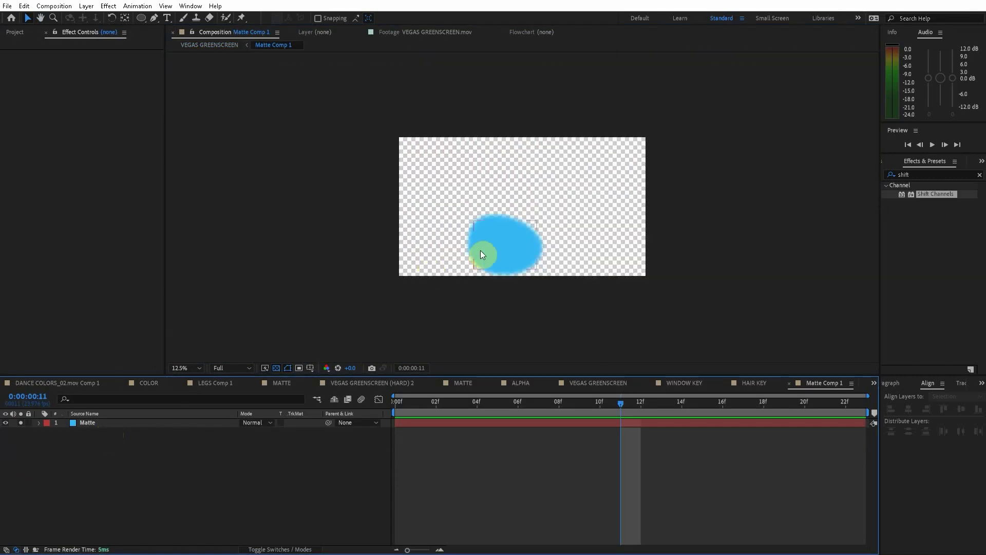
click(506, 256)
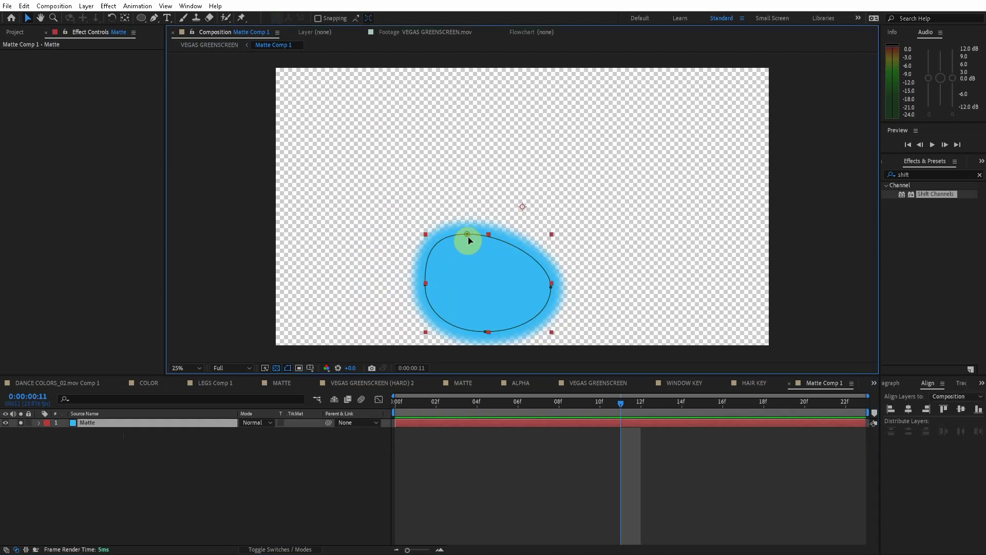
drag(468, 236, 505, 206)
key(f)
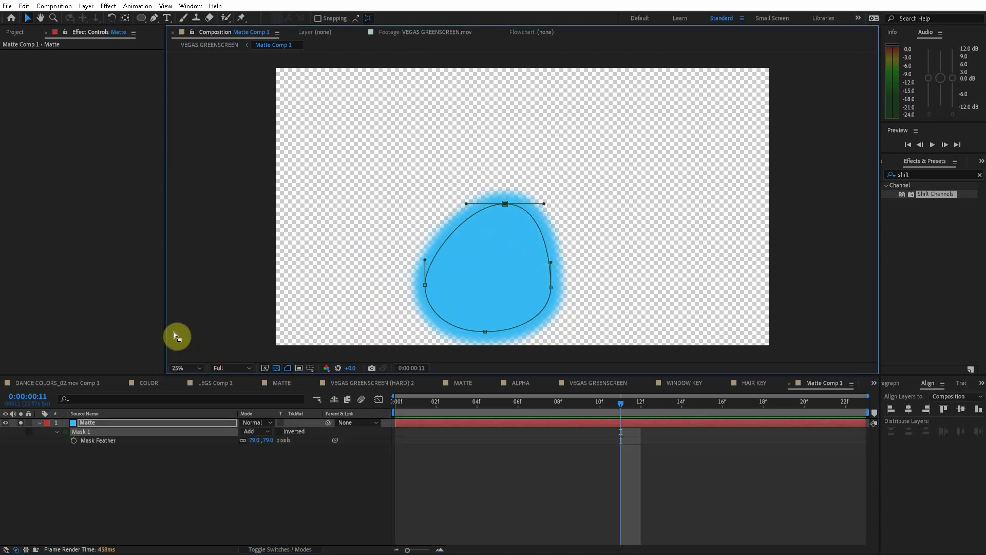
drag(255, 441, 334, 425)
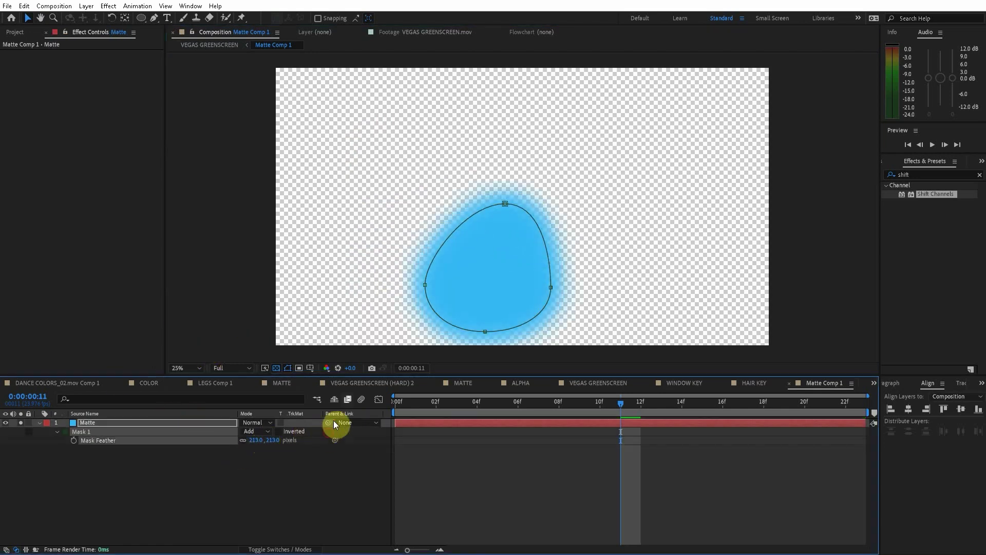
click(570, 383)
scroll(578, 295, down, 2)
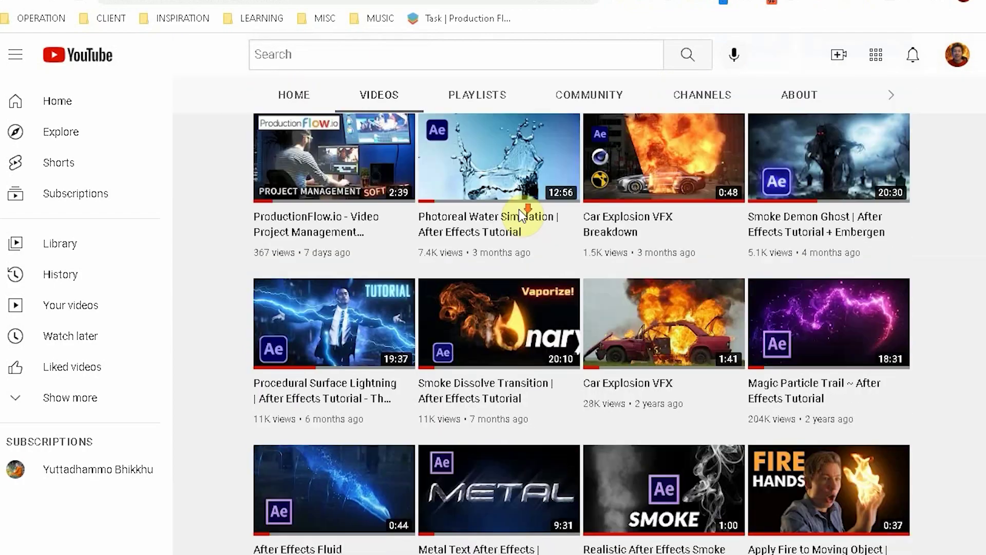
Switch to YouTube and browse the channel's videos and the comments under the Ultimate Green Screen Tutorial.
scroll(519, 213, down, 10)
scroll(816, 426, down, 2)
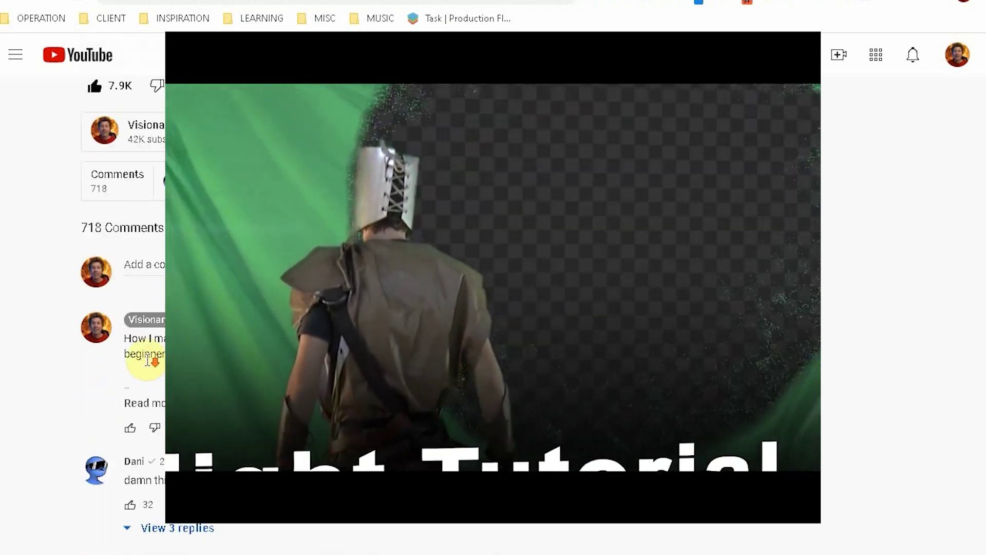
scroll(149, 354, down, 3)
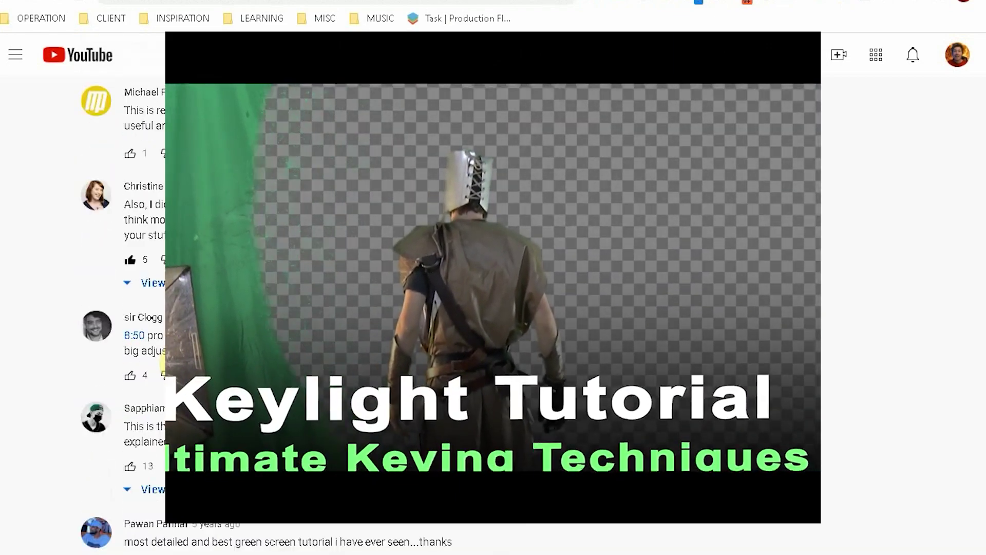
scroll(163, 375, up, 6)
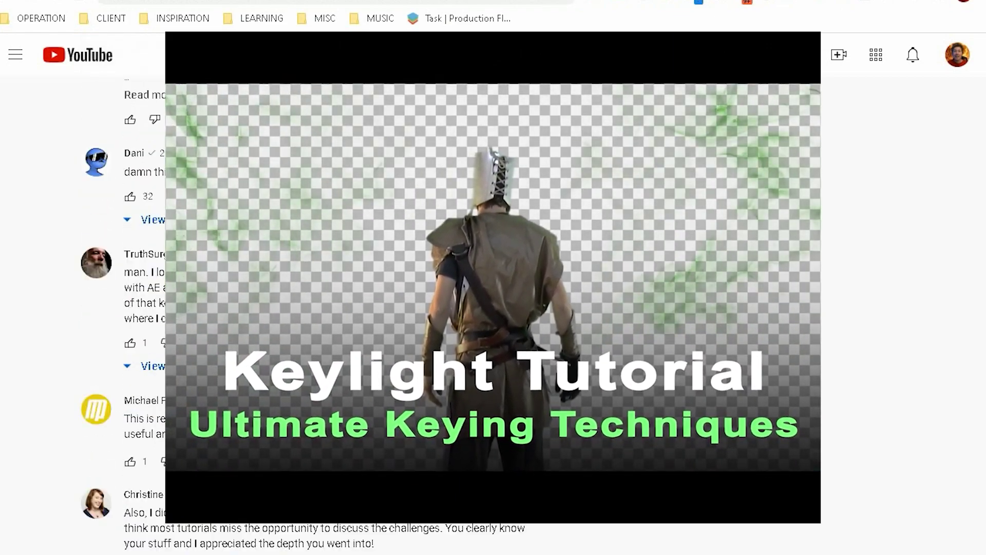
scroll(183, 276, down, 5)
scroll(183, 275, up, 5)
scroll(184, 276, up, 15)
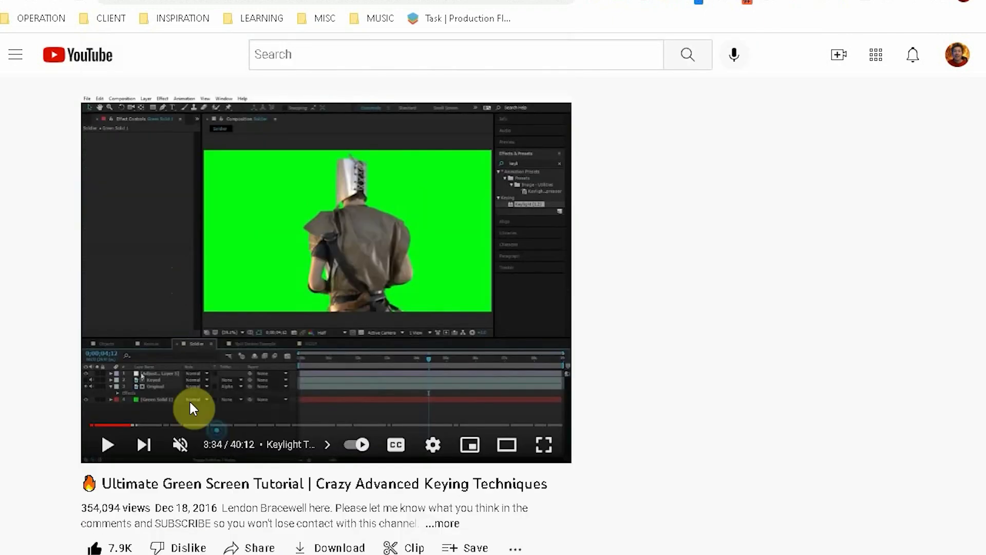
Skip through the green screen tutorial to its WORST CASE SCENARIO chapter, enlarge the player to theater mode, and view the comments.
click(114, 426)
click(104, 426)
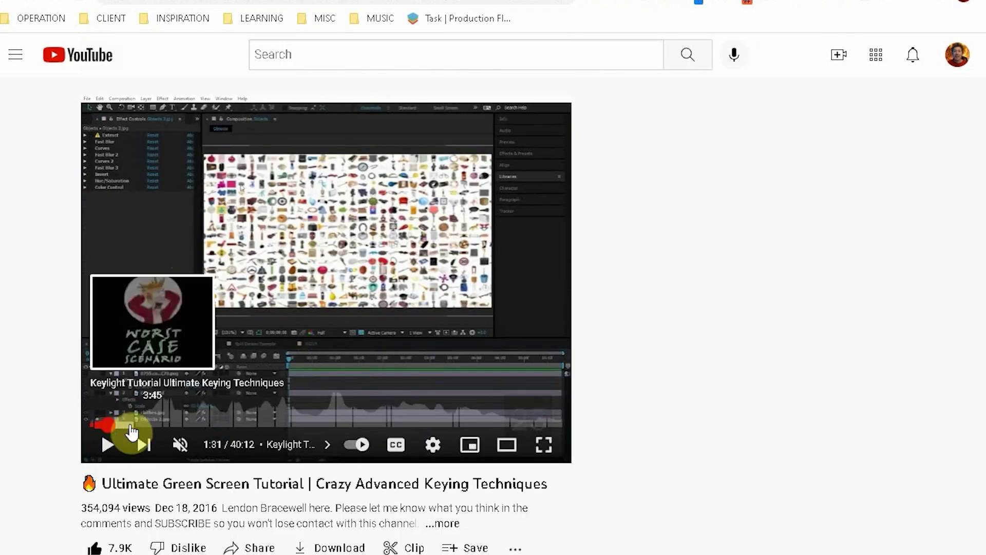
click(144, 426)
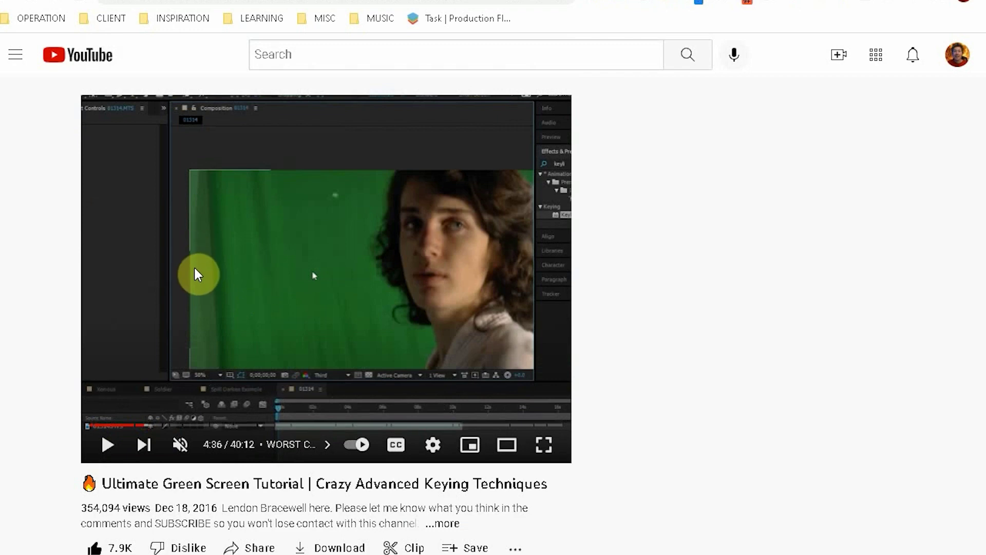
click(506, 445)
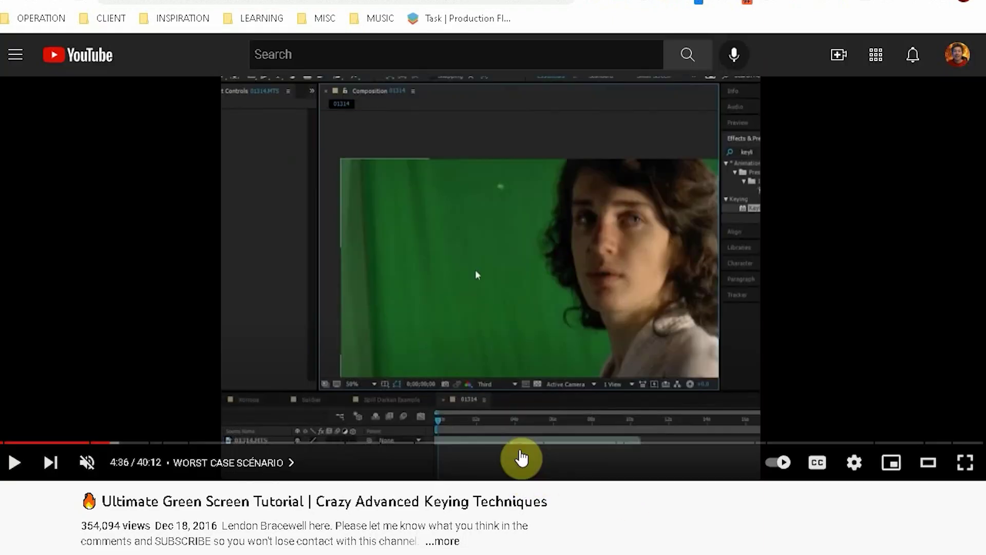
scroll(359, 381, down, 7)
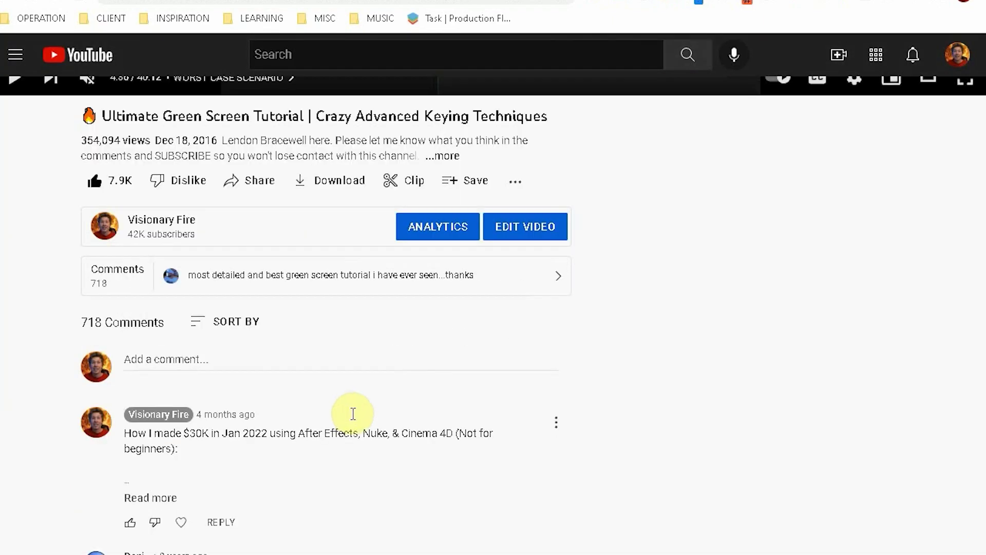